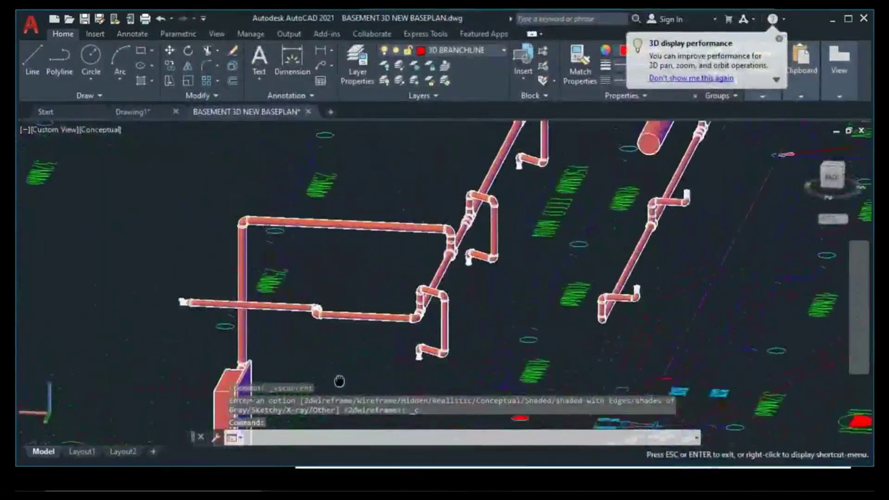
Step: Orbit the pipe model, select the Controller layer, and draw a radius-5 circle
{"action": "mouse_move", "coordinate": [337, 379]}
{"action": "middle_mouse_down", "text": "shift"}
{"action": "mouse_move", "coordinate": [391, 268]}
{"action": "mouse_move", "coordinate": [369, 246]}
{"action": "middle_mouse_up", "text": "shift"}
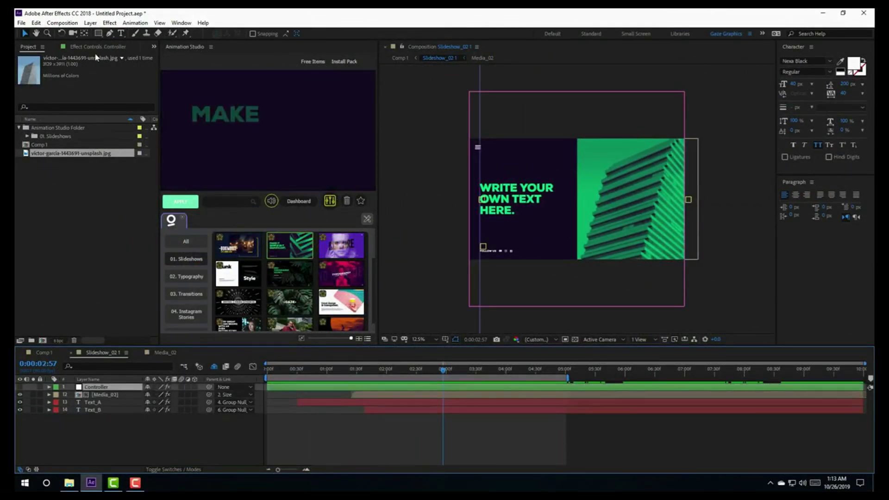
{"action": "left_click", "coordinate": [122, 386]}
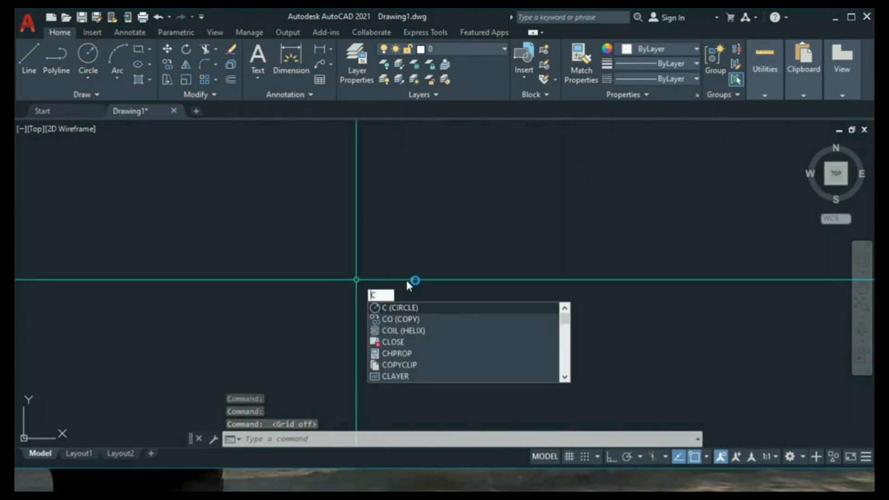
{"action": "left_click", "coordinate": [397, 310]}
{"action": "left_click", "coordinate": [389, 287]}
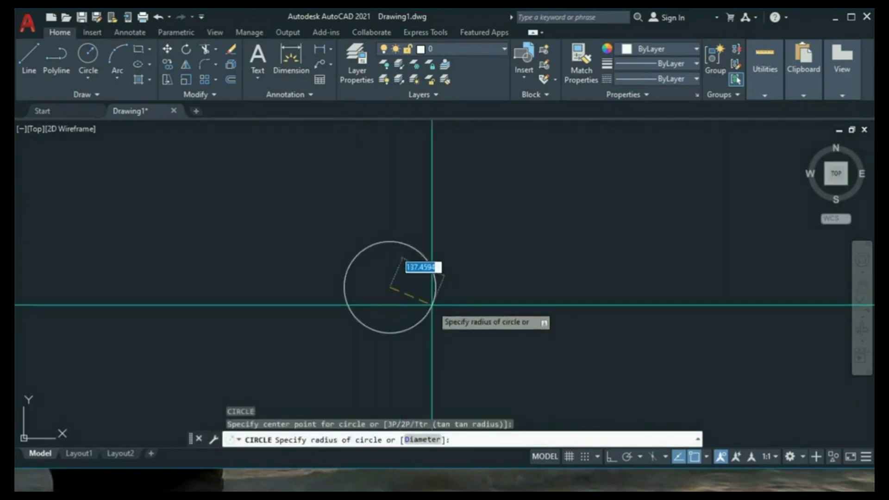
{"action": "type", "text": "5"}
{"action": "key", "text": "Return"}
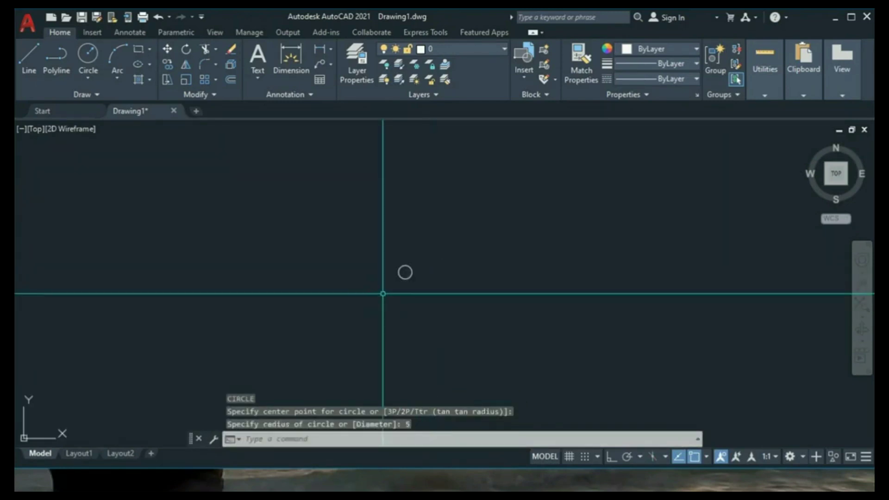
Step: Draw a six-sided hexagon of radius 7, circumscribed and centred on the circle
{"action": "scroll", "coordinate": [403, 279], "scroll_direction": "up", "scroll_amount": 5}
{"action": "key", "text": "BackSpace"}
{"action": "type", "text": "pool"}
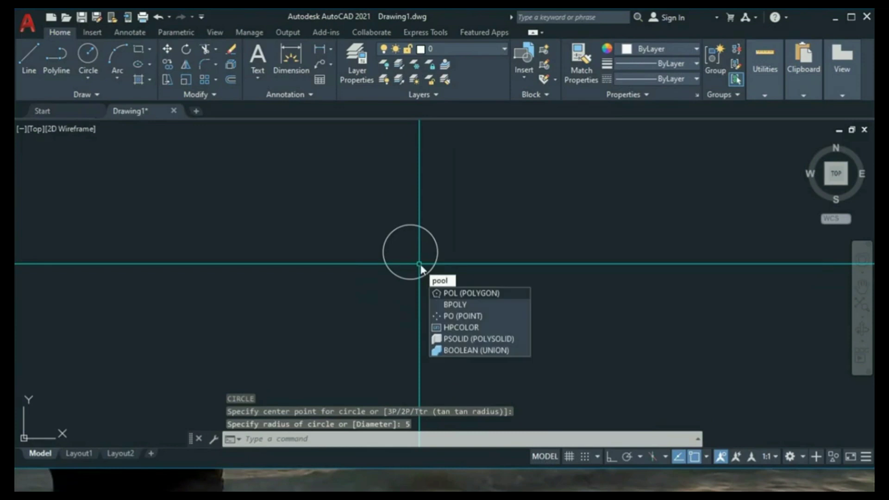
{"action": "key", "text": "BackSpace"}
{"action": "key", "text": "BackSpace"}
{"action": "key", "text": "BackSpace"}
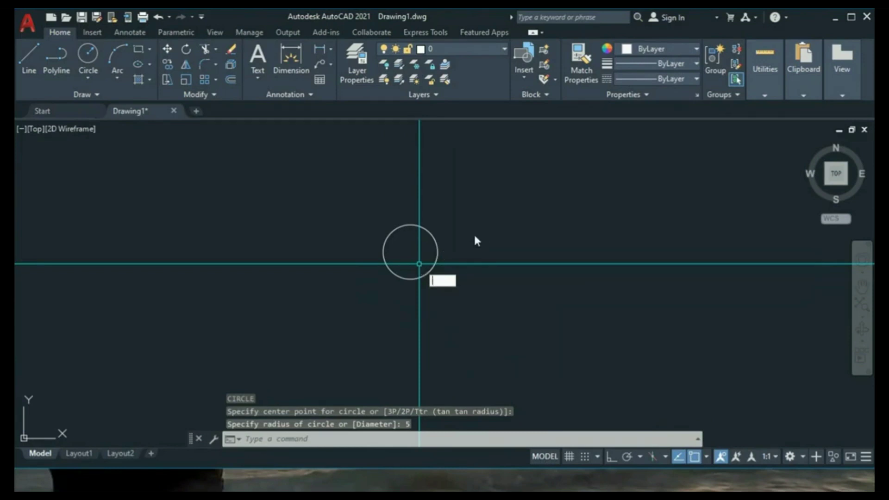
{"action": "type", "text": "POL"}
{"action": "key", "text": "Return"}
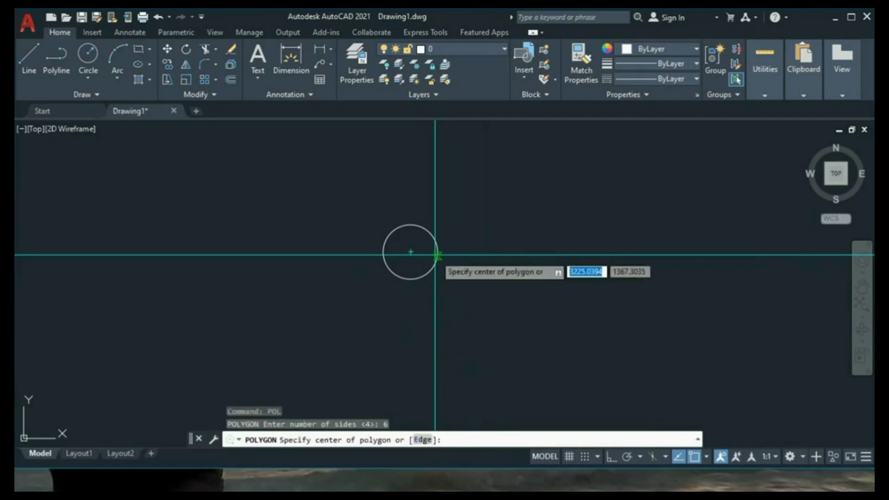
{"action": "left_click", "coordinate": [411, 251]}
{"action": "left_click", "coordinate": [465, 298]}
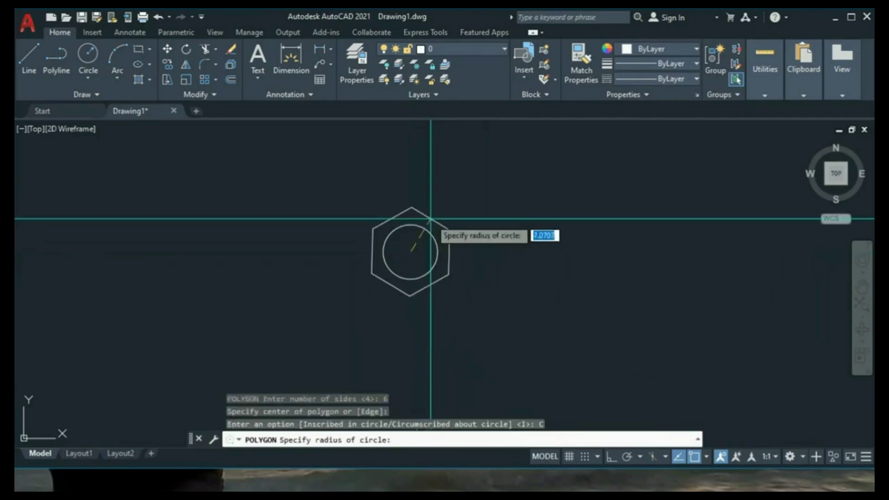
{"action": "scroll", "coordinate": [447, 238], "scroll_direction": "up", "scroll_amount": 2}
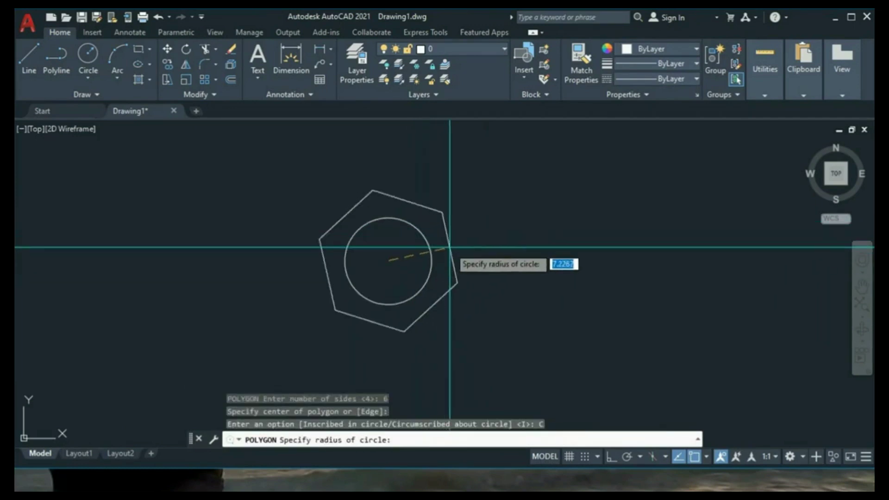
{"action": "key", "text": "Return"}
{"action": "scroll", "coordinate": [458, 244], "scroll_direction": "down", "scroll_amount": 2}
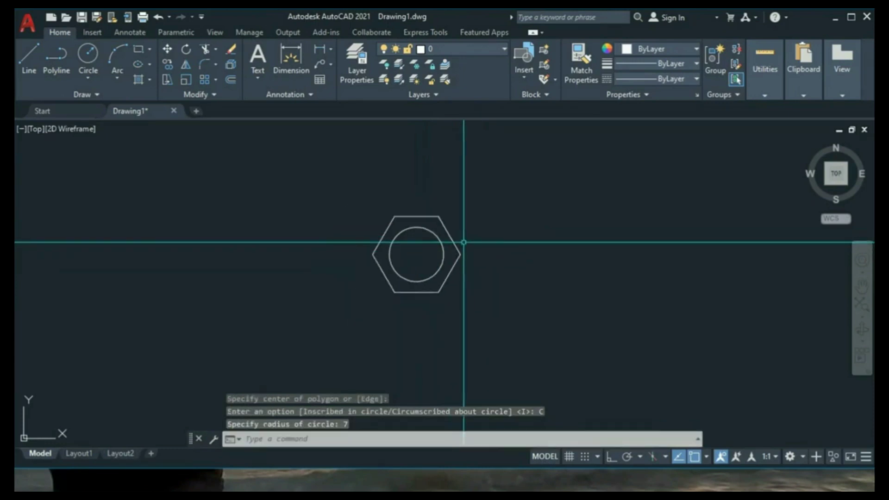
{"action": "scroll", "coordinate": [458, 244], "scroll_direction": "up", "scroll_amount": 2}
{"action": "scroll", "coordinate": [456, 250], "scroll_direction": "down", "scroll_amount": 2}
{"action": "type", "text": "c"}
{"action": "key", "text": "Return"}
Step: Copy the hexagon-and-circle profile to the right and orbit into an angled 3D view
{"action": "left_click", "coordinate": [471, 234]}
{"action": "left_click", "coordinate": [412, 254]}
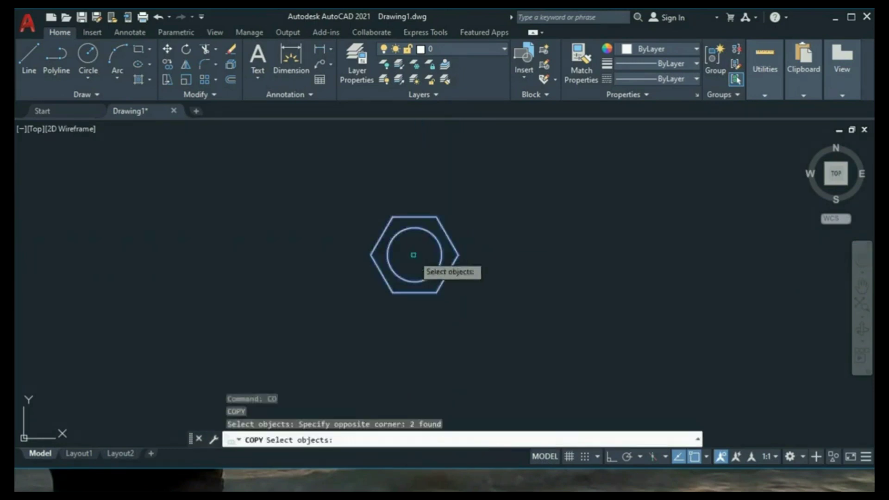
{"action": "key", "text": "Return"}
{"action": "left_click", "coordinate": [458, 311]}
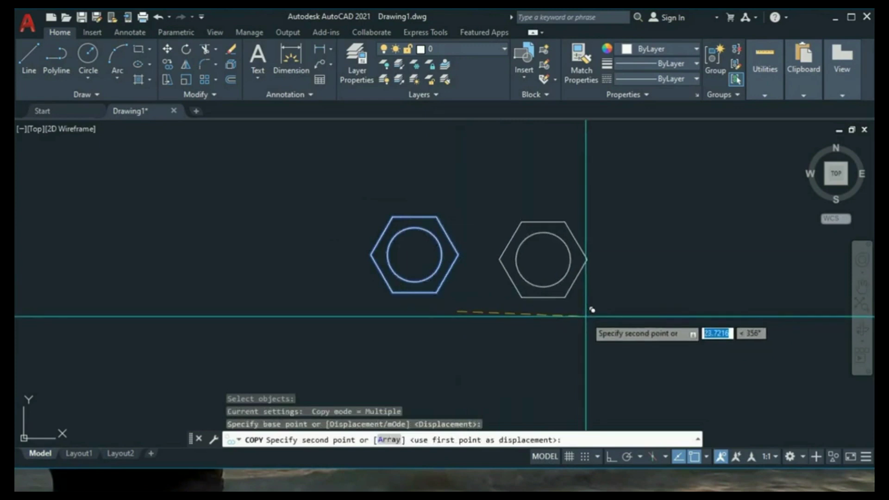
{"action": "left_click", "coordinate": [587, 314]}
{"action": "key", "text": "Escape"}
{"action": "scroll", "coordinate": [476, 266], "scroll_direction": "up", "scroll_amount": 2}
{"action": "scroll", "coordinate": [400, 284], "scroll_direction": "down", "scroll_amount": 3}
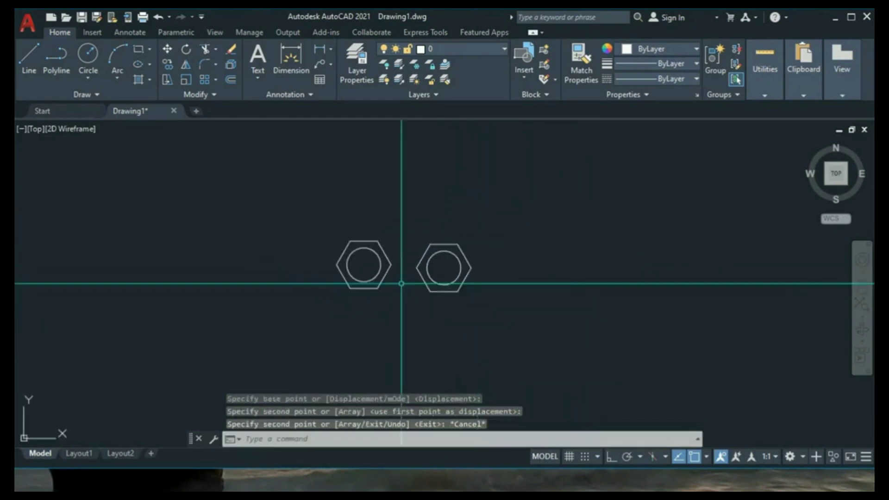
{"action": "middle_click_drag", "start_coordinate": [406, 307], "coordinate": [356, 231], "text": "shift"}
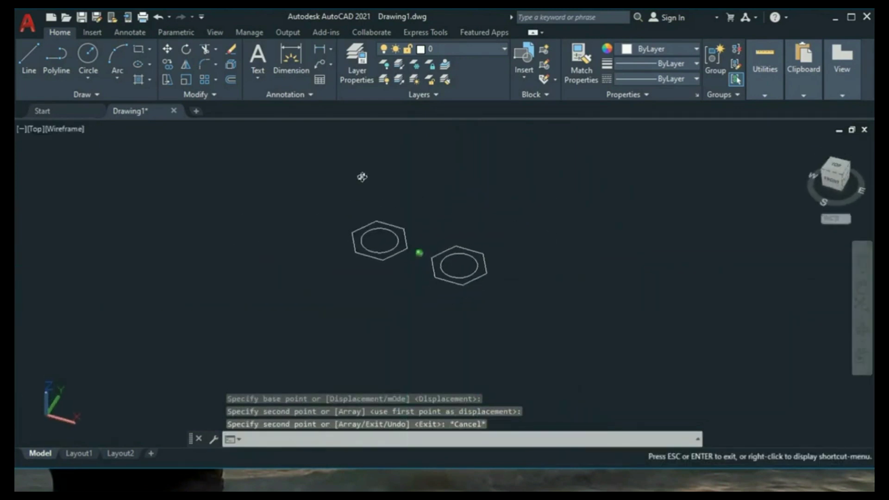
{"action": "middle_click_drag", "start_coordinate": [362, 176], "coordinate": [405, 285], "text": "shift"}
{"action": "scroll", "coordinate": [405, 285], "scroll_direction": "up", "scroll_amount": 2}
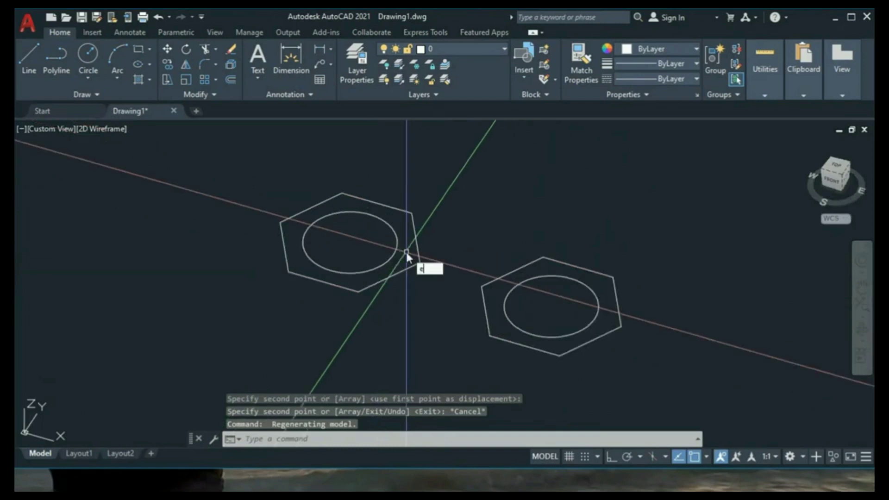
Step: Extrude the left hexagon 5 units high into the nut and orbit to inspect it
{"action": "type", "text": "ext"}
{"action": "key", "text": "Return"}
{"action": "left_click", "coordinate": [421, 262]}
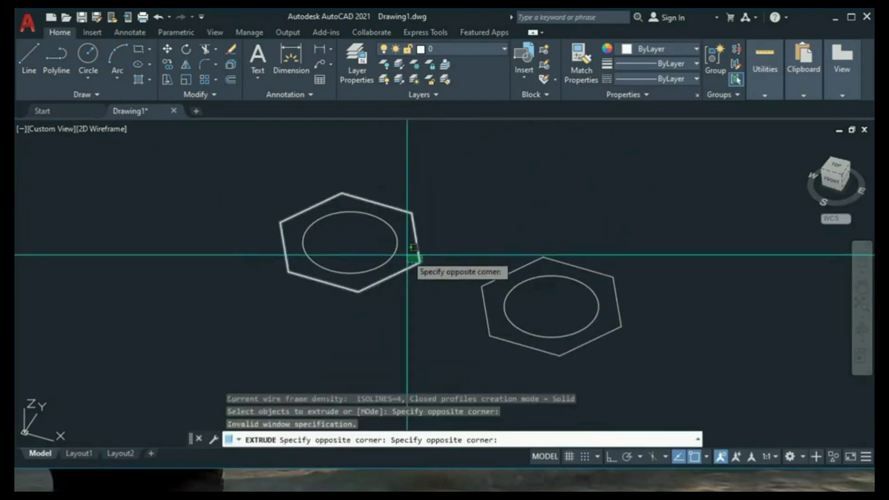
{"action": "key", "text": "Return"}
{"action": "type", "text": "5"}
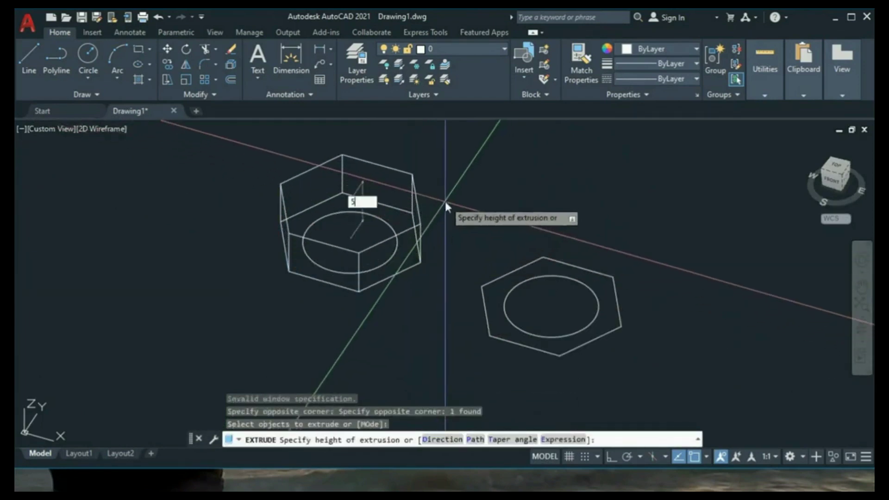
{"action": "key", "text": "Return"}
{"action": "scroll", "coordinate": [447, 204], "scroll_direction": "down", "scroll_amount": 2}
{"action": "middle_click_drag", "start_coordinate": [412, 185], "coordinate": [396, 261], "text": "shift"}
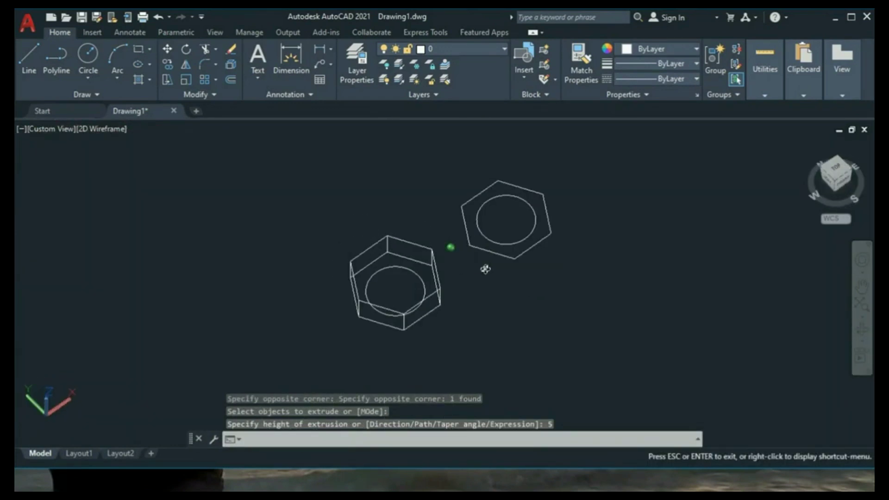
{"action": "mouse_move", "coordinate": [366, 267]}
{"action": "middle_mouse_down", "text": "shift"}
{"action": "mouse_move", "coordinate": [377, 228]}
{"action": "mouse_move", "coordinate": [407, 239]}
{"action": "middle_mouse_up", "text": "shift"}
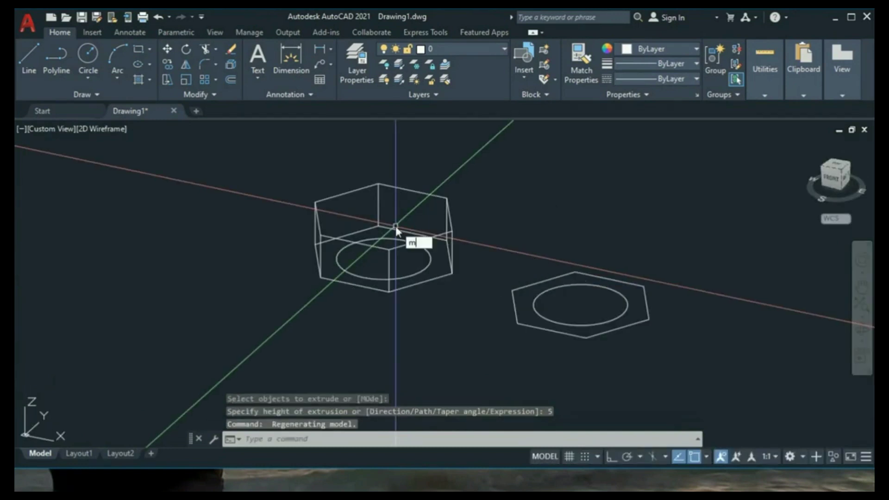
Step: Start moving the nut's circle, cancel the move, and orbit around the shapes
{"action": "type", "text": "m"}
{"action": "key", "text": "Return"}
{"action": "left_click", "coordinate": [416, 272]}
{"action": "key", "text": "Return"}
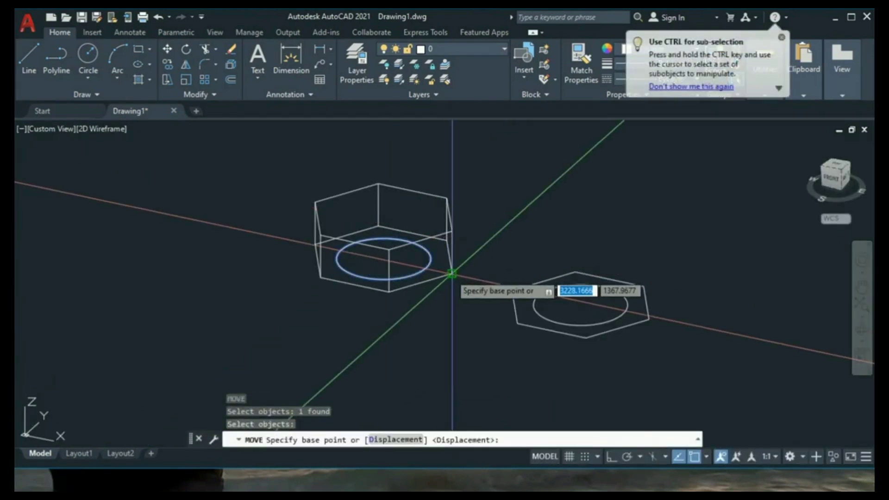
{"action": "left_click", "coordinate": [452, 272]}
{"action": "key", "text": "Escape"}
{"action": "mouse_move", "coordinate": [460, 232]}
{"action": "middle_mouse_down", "text": "shift"}
{"action": "mouse_move", "coordinate": [445, 291]}
{"action": "mouse_move", "coordinate": [606, 287]}
{"action": "middle_mouse_up", "text": "shift"}
{"action": "mouse_move", "coordinate": [537, 292]}
{"action": "middle_mouse_down"}
{"action": "mouse_move", "coordinate": [452, 339]}
{"action": "mouse_move", "coordinate": [466, 297]}
{"action": "mouse_move", "coordinate": [428, 331]}
{"action": "mouse_move", "coordinate": [413, 329]}
{"action": "middle_mouse_up"}
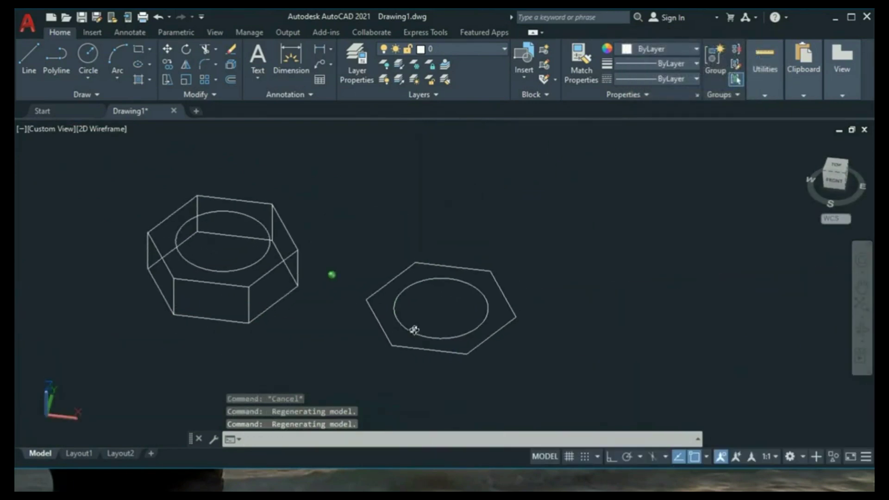
Step: Extrude the right-hand hexagon's circle 25 units high into the bolt shank
{"action": "type", "text": "c"}
{"action": "key", "text": "Escape"}
{"action": "type", "text": "c"}
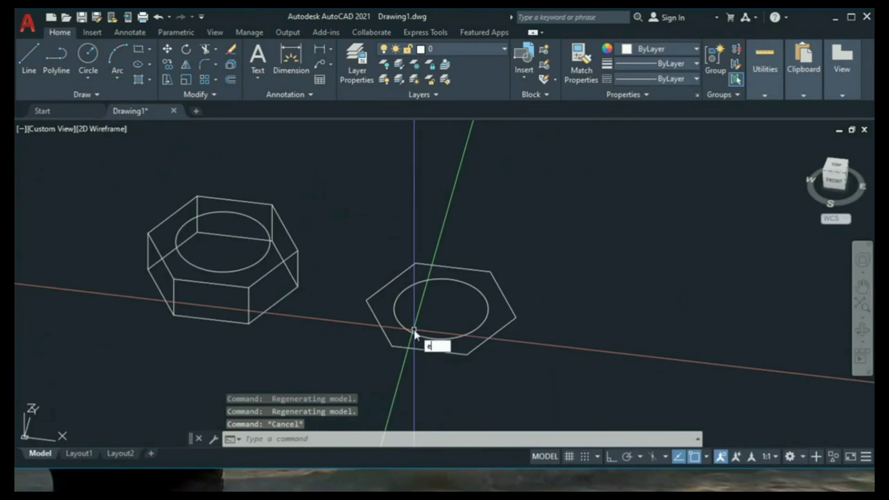
{"action": "key", "text": "Return"}
{"action": "left_click", "coordinate": [483, 324]}
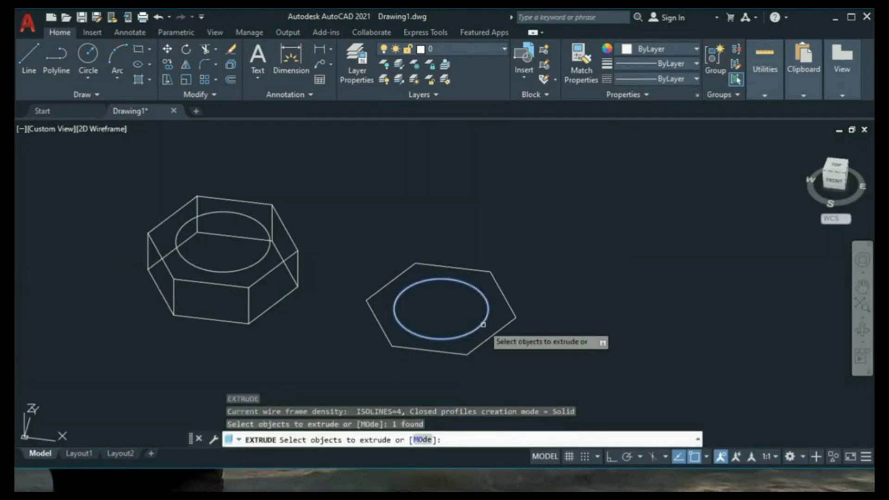
{"action": "key", "text": "Return"}
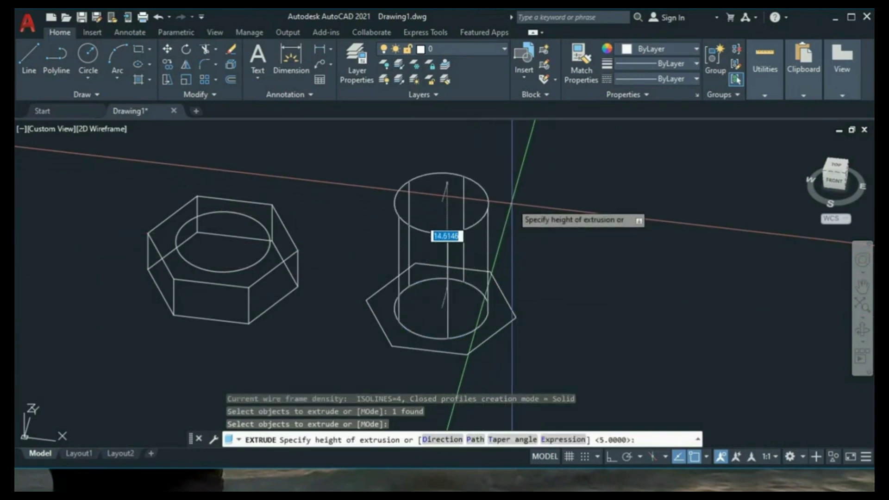
{"action": "type", "text": "25"}
{"action": "key", "text": "Return"}
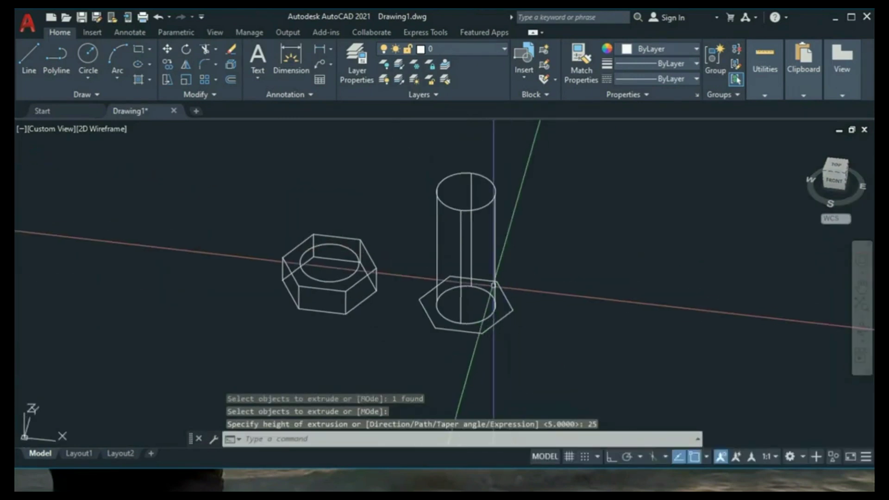
{"action": "middle_click_drag", "start_coordinate": [458, 228], "coordinate": [497, 257], "text": "shift"}
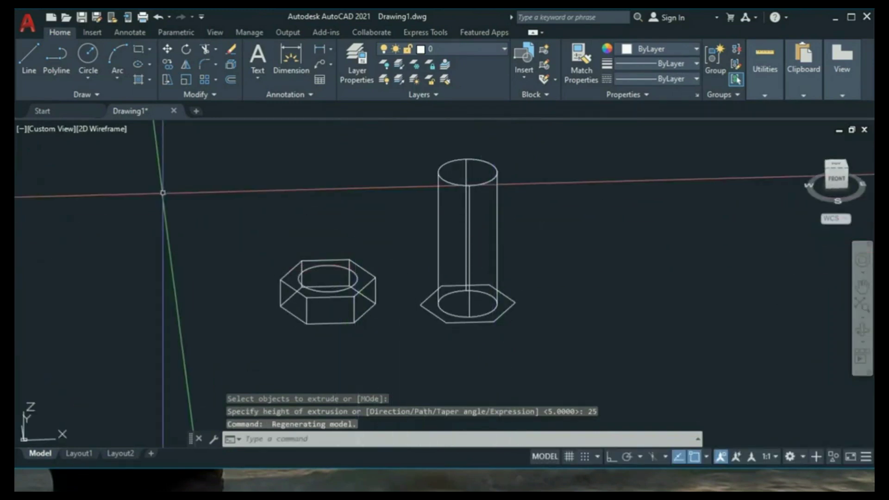
Step: Shade the nut and cylinder in the Conceptual style and orbit around them
{"action": "left_click", "coordinate": [107, 131]}
{"action": "left_click", "coordinate": [153, 175]}
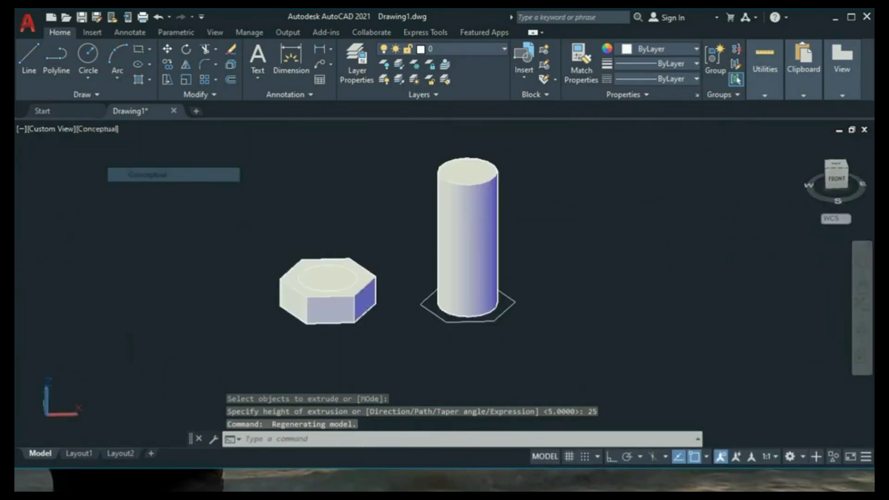
{"action": "middle_click_drag", "start_coordinate": [455, 287], "coordinate": [199, 171], "text": "shift"}
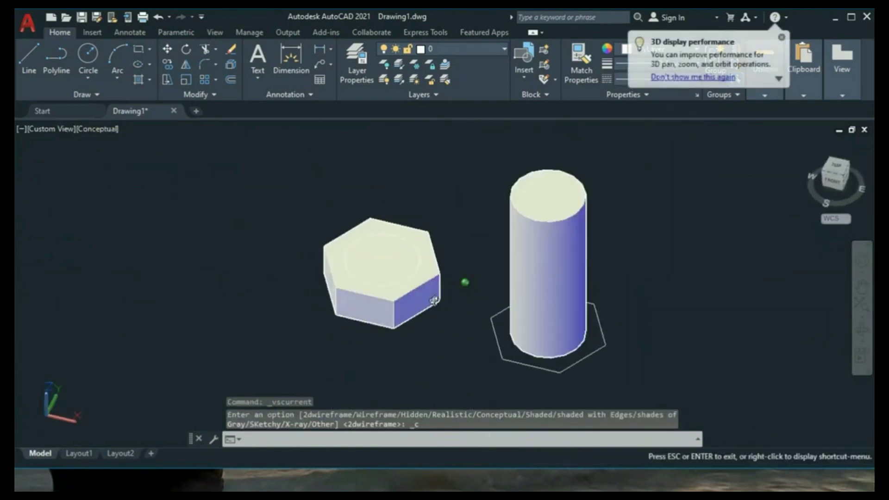
Step: Switch back to 2D Wireframe and orbit and zoom to frame the nut and hex base
{"action": "left_click", "coordinate": [98, 131]}
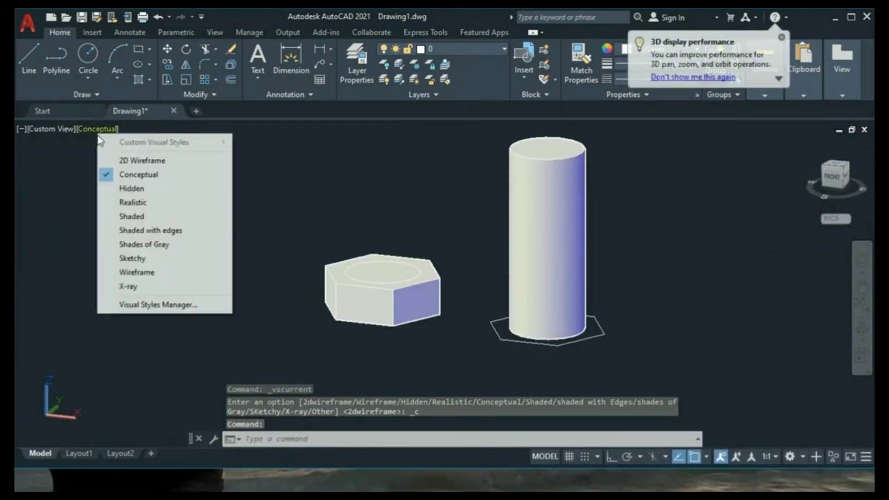
{"action": "left_click", "coordinate": [134, 161]}
{"action": "mouse_move", "coordinate": [504, 255]}
{"action": "middle_mouse_down", "text": "shift"}
{"action": "mouse_move", "coordinate": [385, 276]}
{"action": "mouse_move", "coordinate": [453, 257]}
{"action": "middle_mouse_up", "text": "shift"}
{"action": "middle_click_drag", "start_coordinate": [423, 287], "coordinate": [463, 306], "text": "shift"}
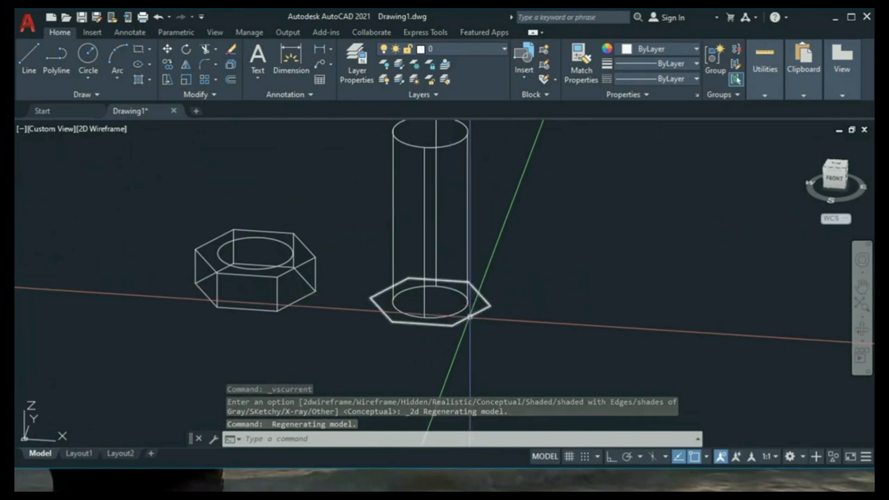
{"action": "mouse_move", "coordinate": [470, 317]}
{"action": "middle_mouse_down"}
{"action": "mouse_move", "coordinate": [467, 278]}
{"action": "mouse_move", "coordinate": [463, 337]}
{"action": "middle_mouse_up"}
{"action": "scroll", "coordinate": [466, 282], "scroll_direction": "up", "scroll_amount": 3}
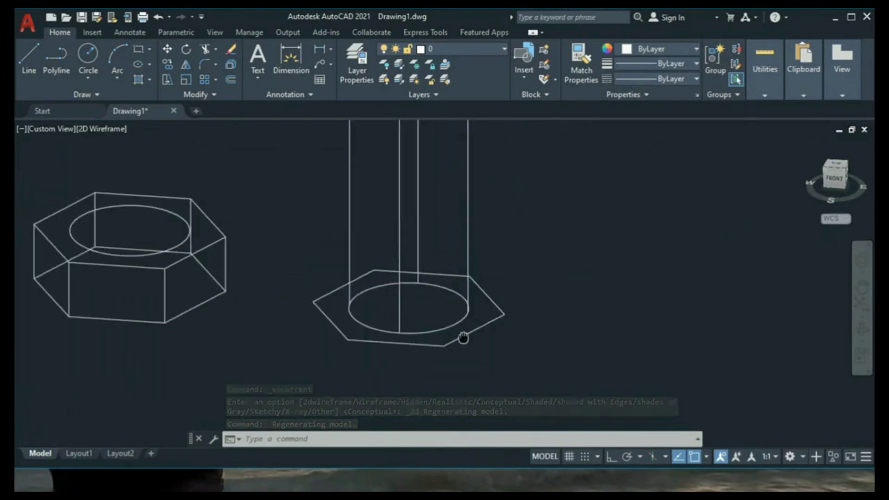
{"action": "scroll", "coordinate": [462, 320], "scroll_direction": "down", "scroll_amount": 1}
{"action": "scroll", "coordinate": [444, 333], "scroll_direction": "down", "scroll_amount": 2}
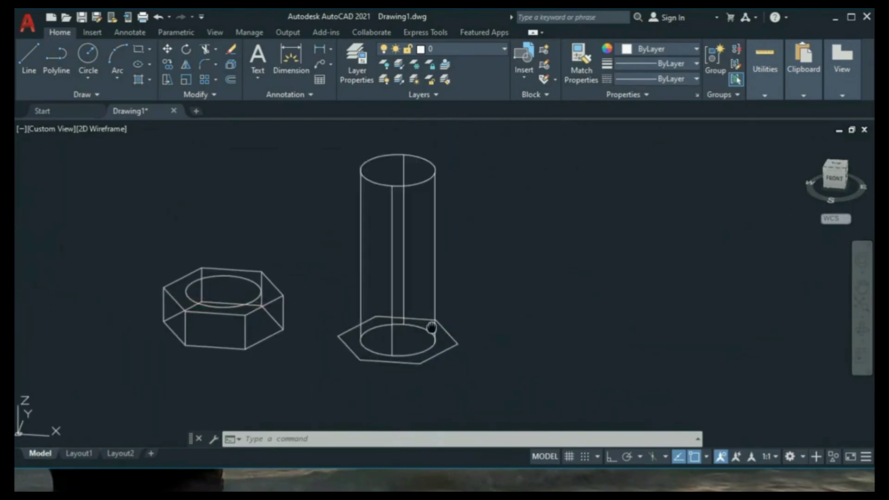
Step: Start a helix based at the shank's bottom centre with its radius at the shank edge
{"action": "type", "text": "co"}
{"action": "key", "text": "Return"}
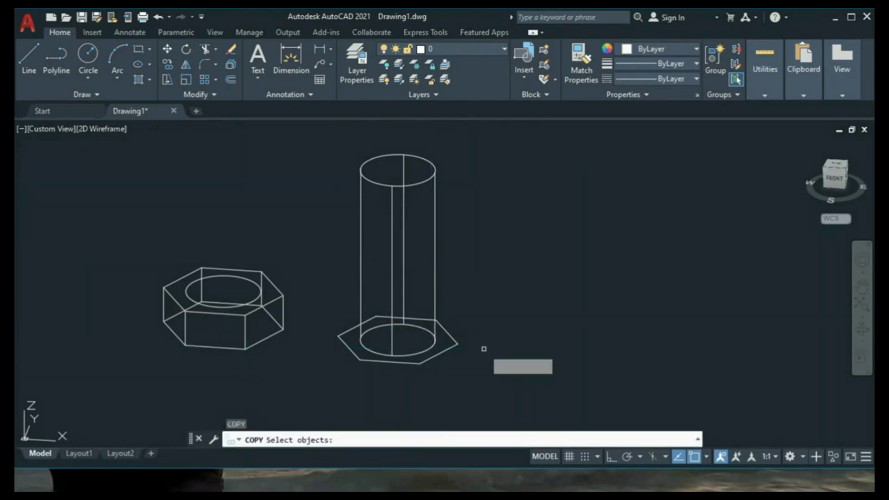
{"action": "key", "text": "Escape"}
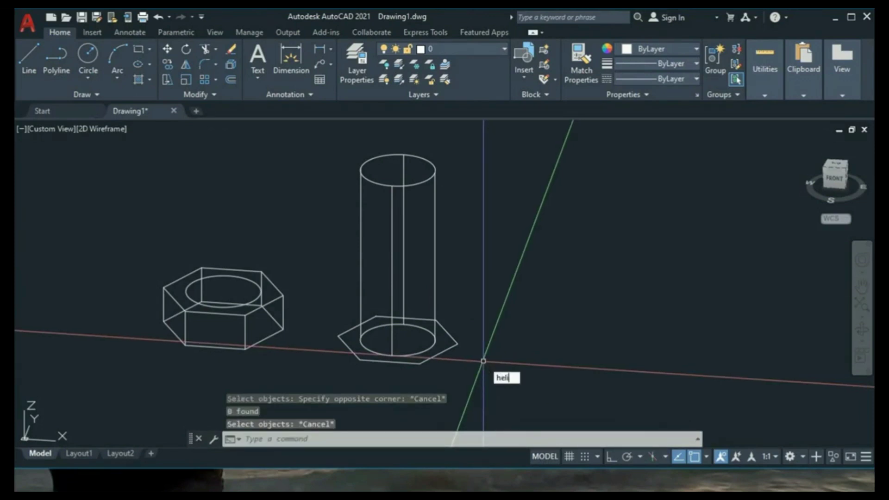
{"action": "left_click", "coordinate": [512, 391]}
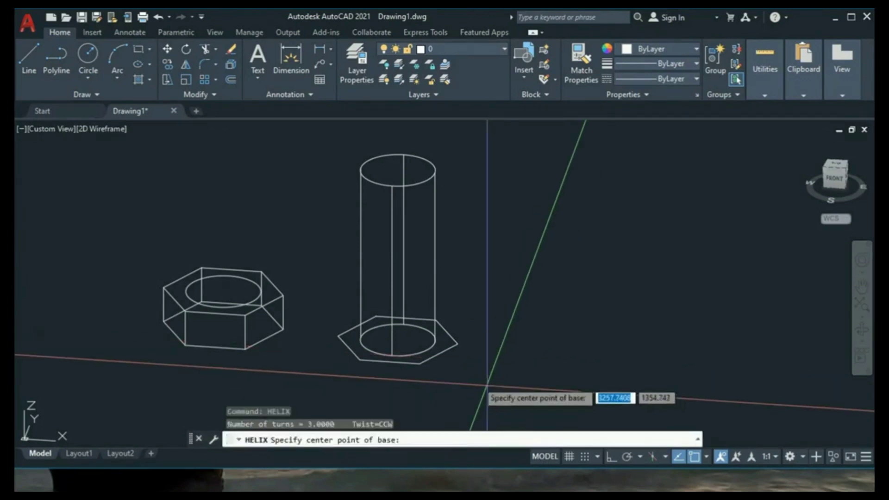
{"action": "scroll", "coordinate": [425, 352], "scroll_direction": "up", "scroll_amount": 2}
{"action": "scroll", "coordinate": [417, 366], "scroll_direction": "down", "scroll_amount": 2}
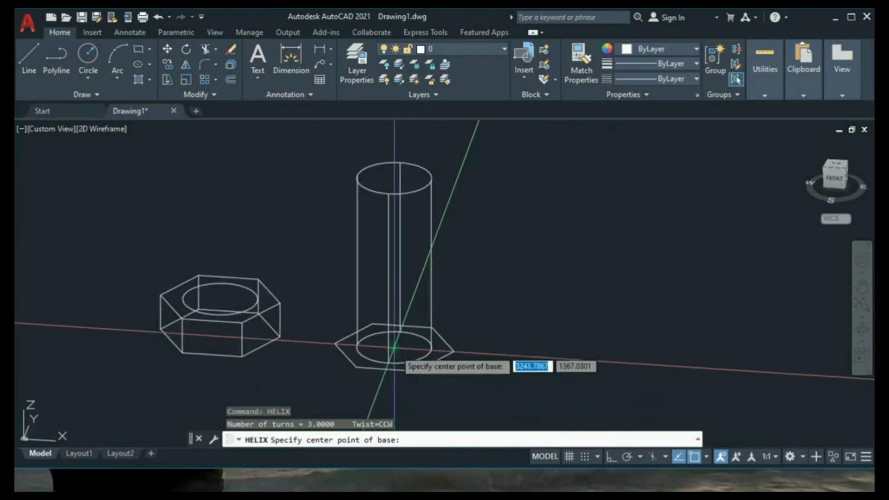
{"action": "left_click", "coordinate": [416, 359]}
{"action": "left_click", "coordinate": [430, 349]}
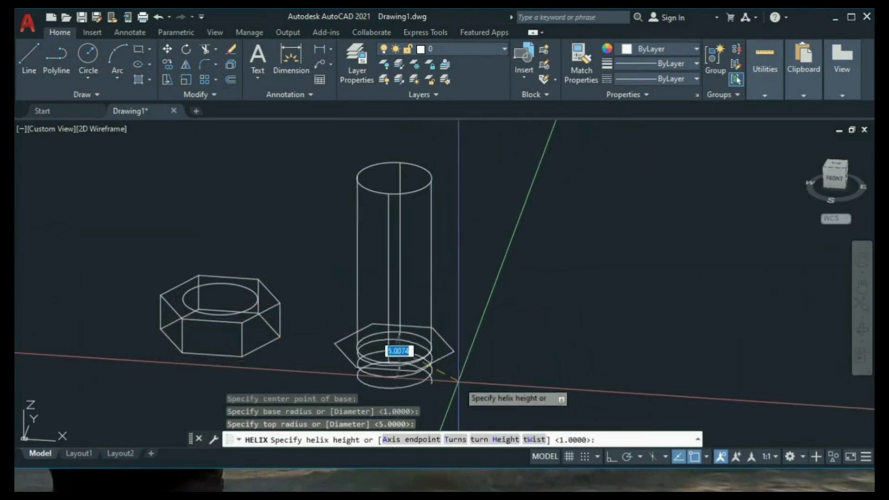
Step: Give the helix 25 turns up the shank and orbit to inspect it
{"action": "left_click", "coordinate": [452, 440]}
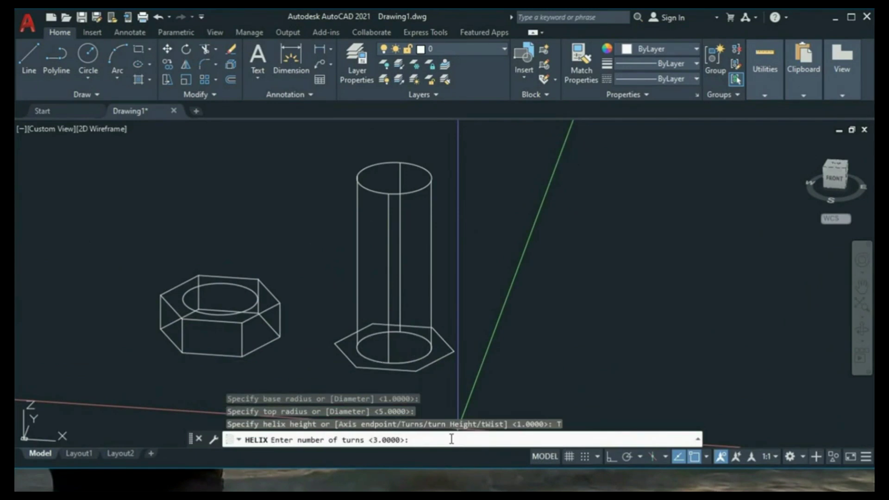
{"action": "type", "text": "25"}
{"action": "key", "text": "Return"}
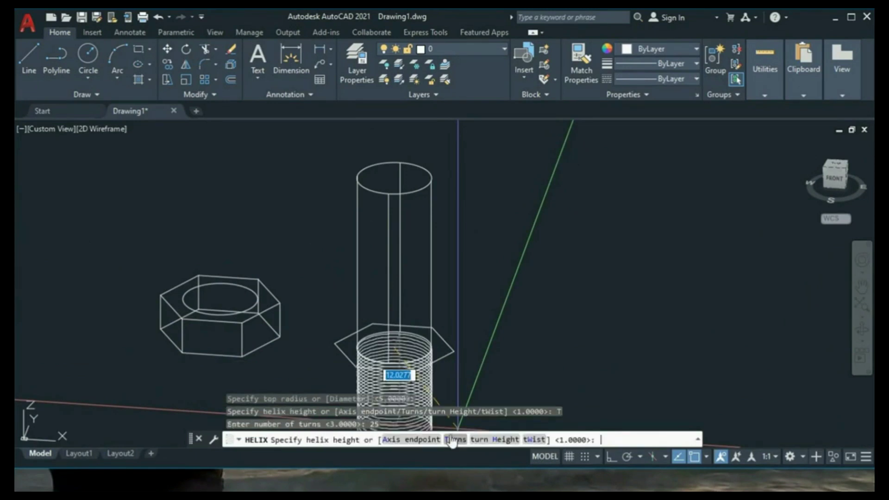
{"action": "mouse_move", "coordinate": [430, 180]}
{"action": "middle_mouse_down", "text": "shift"}
{"action": "mouse_move", "coordinate": [447, 349]}
{"action": "mouse_move", "coordinate": [398, 307]}
{"action": "middle_mouse_up", "text": "shift"}
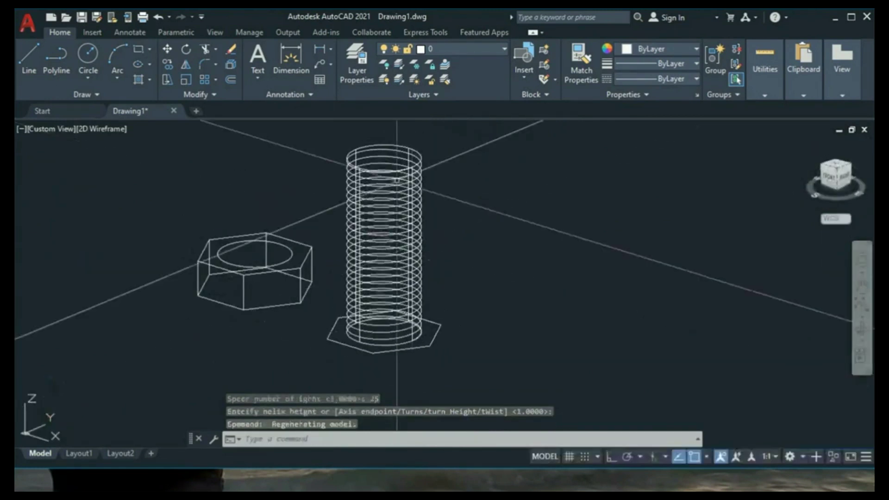
{"action": "scroll", "coordinate": [412, 148], "scroll_direction": "up", "scroll_amount": 5}
{"action": "scroll", "coordinate": [442, 188], "scroll_direction": "down", "scroll_amount": 5}
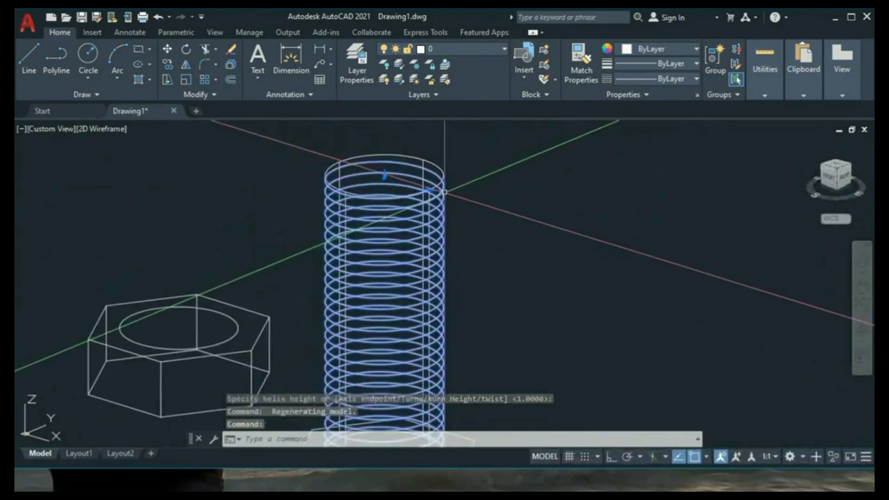
{"action": "scroll", "coordinate": [442, 188], "scroll_direction": "down", "scroll_amount": 2}
{"action": "key", "text": "Escape"}
{"action": "middle_click_drag", "start_coordinate": [479, 209], "coordinate": [396, 245]}
{"action": "type", "text": "c"}
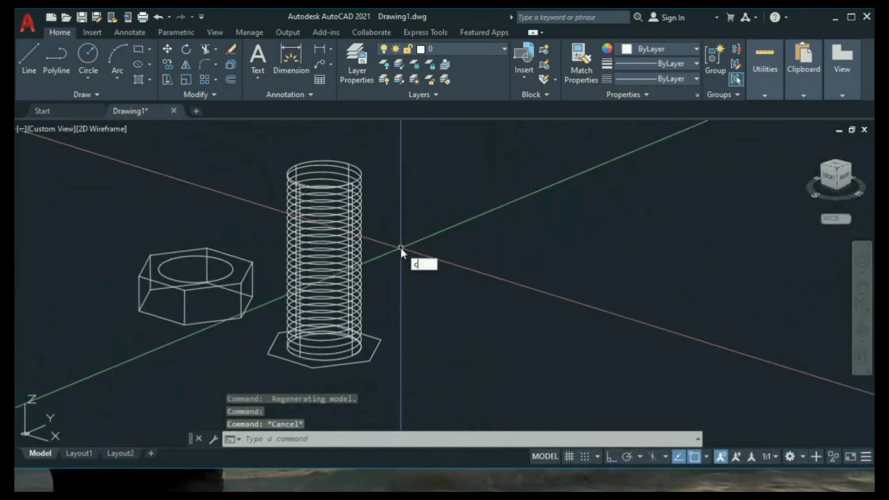
Step: Copy the shank, hex base and helix together to the right of the original bolt
{"action": "type", "text": "o"}
{"action": "key", "text": "Return"}
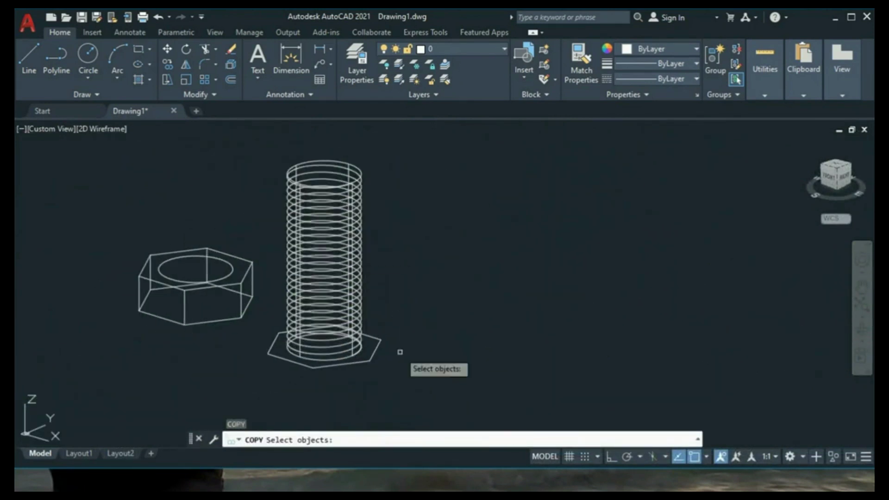
{"action": "left_click", "coordinate": [297, 159]}
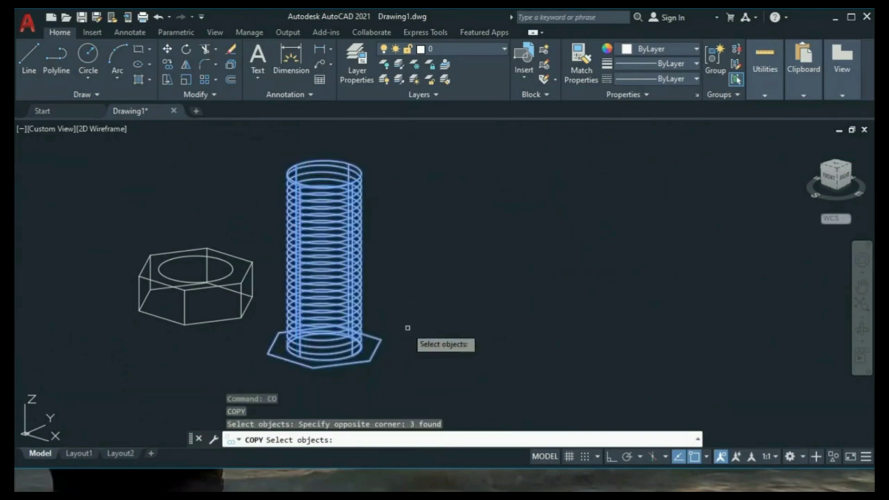
{"action": "key", "text": "Return"}
{"action": "left_click", "coordinate": [429, 376]}
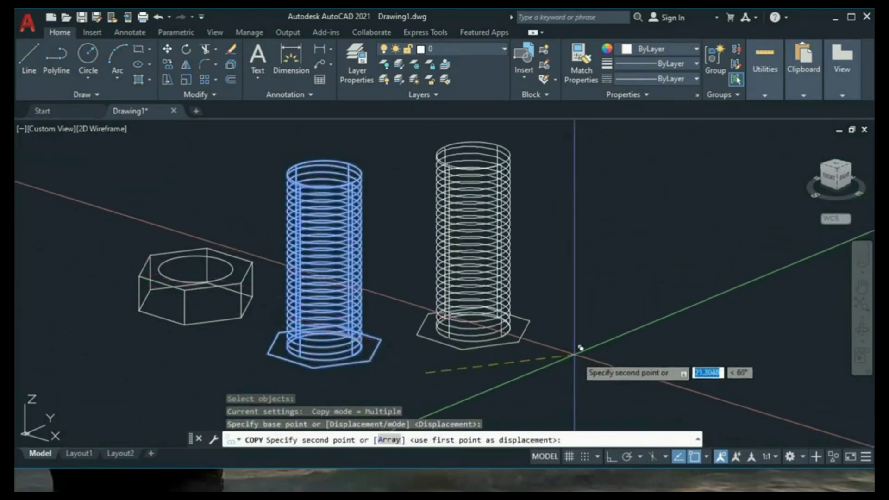
{"action": "left_click", "coordinate": [584, 368]}
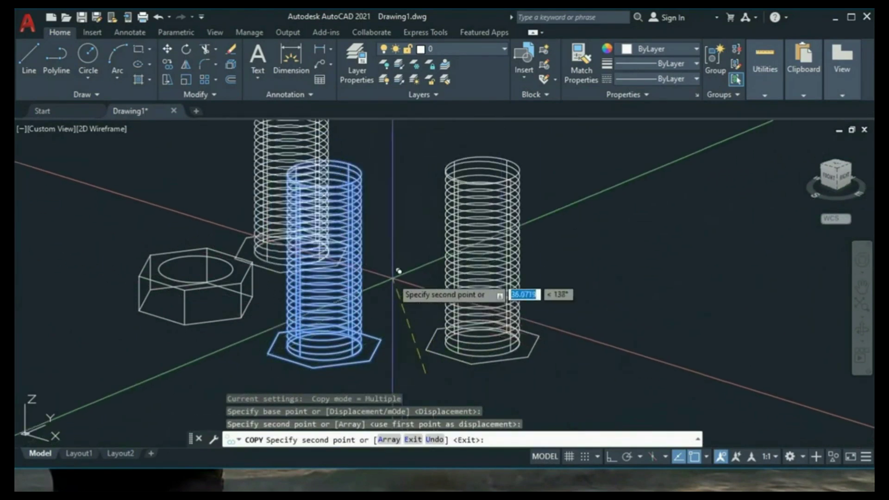
{"action": "key", "text": "Escape"}
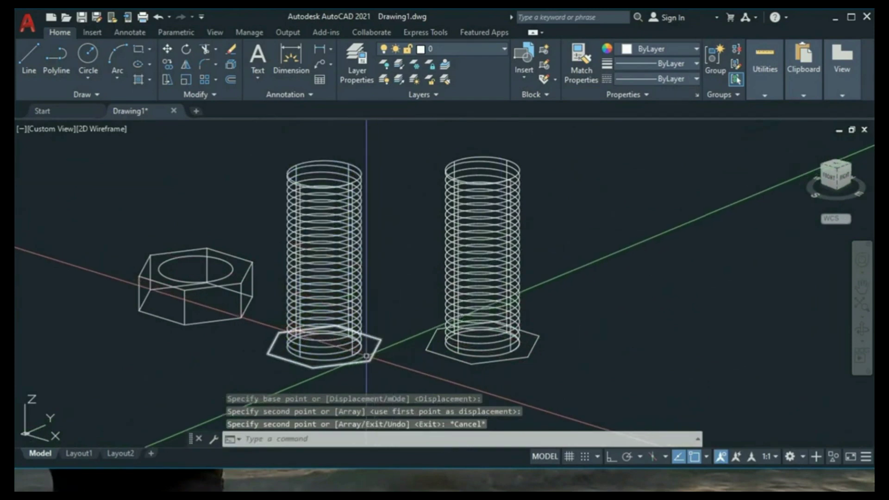
{"action": "scroll", "coordinate": [366, 355], "scroll_direction": "up", "scroll_amount": 2}
{"action": "scroll", "coordinate": [312, 250], "scroll_direction": "down", "scroll_amount": 1}
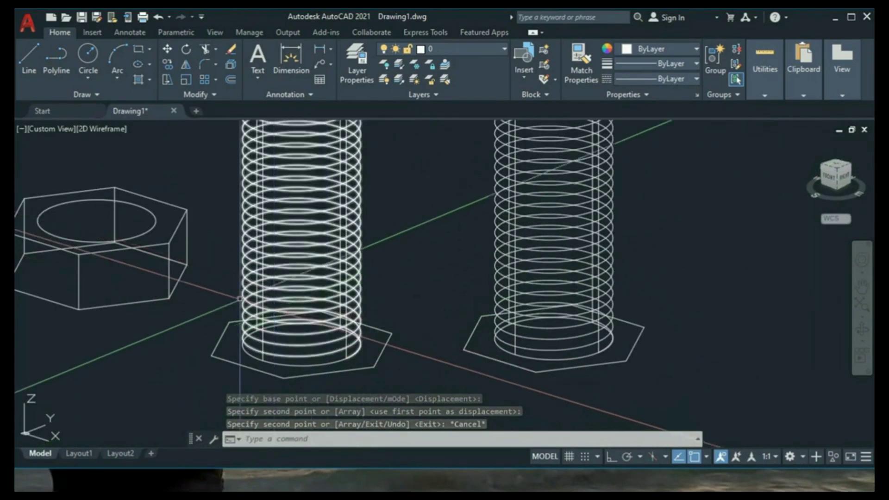
{"action": "scroll", "coordinate": [221, 230], "scroll_direction": "down", "scroll_amount": 2}
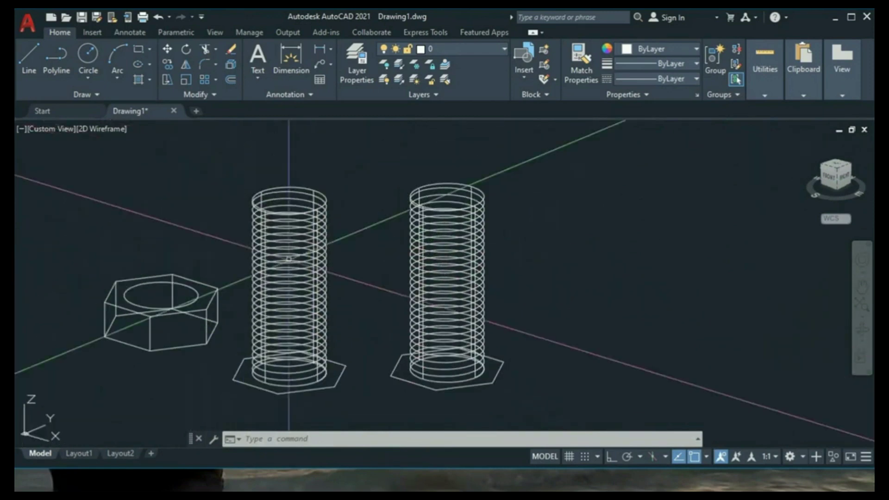
Step: Orbit the view around the left bolt's helix, abandoning a first circle attempt
{"action": "scroll", "coordinate": [324, 229], "scroll_direction": "up", "scroll_amount": 3}
{"action": "type", "text": "c"}
{"action": "key", "text": "Return"}
{"action": "scroll", "coordinate": [331, 213], "scroll_direction": "up", "scroll_amount": 3}
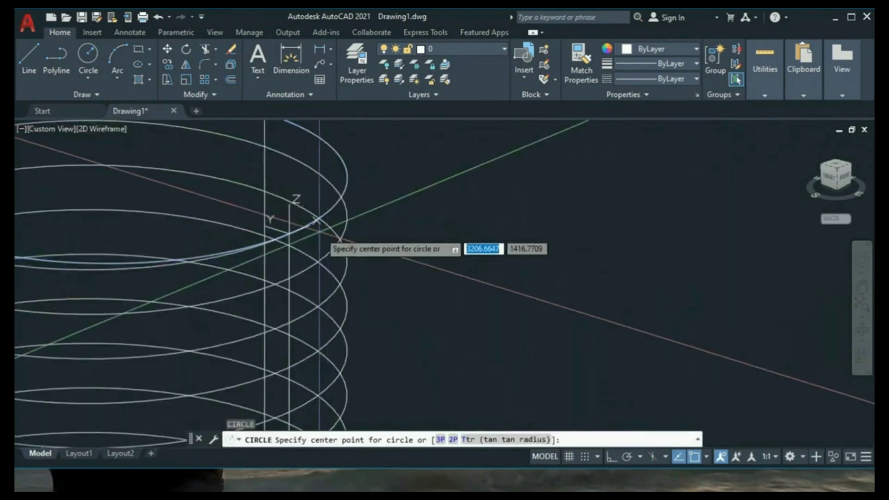
{"action": "scroll", "coordinate": [296, 231], "scroll_direction": "down", "scroll_amount": 3}
{"action": "key", "text": "Escape"}
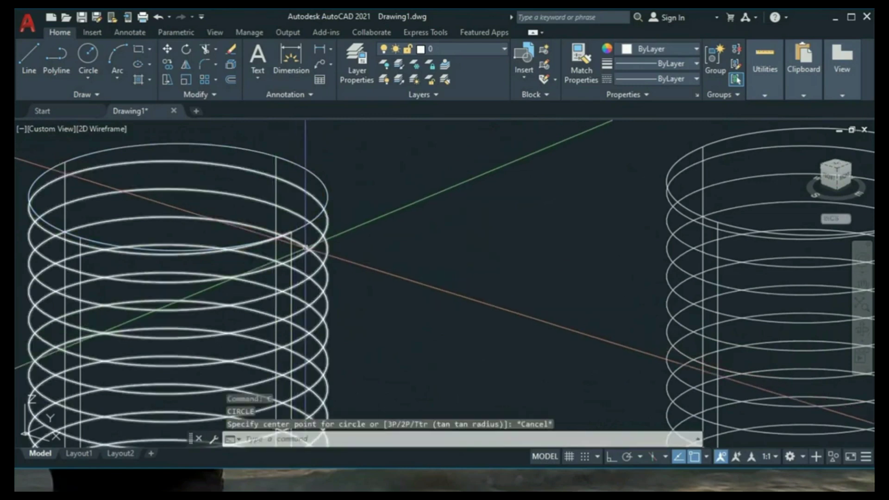
{"action": "middle_click_drag", "start_coordinate": [304, 245], "coordinate": [317, 244], "text": "shift"}
{"action": "key", "text": "Escape"}
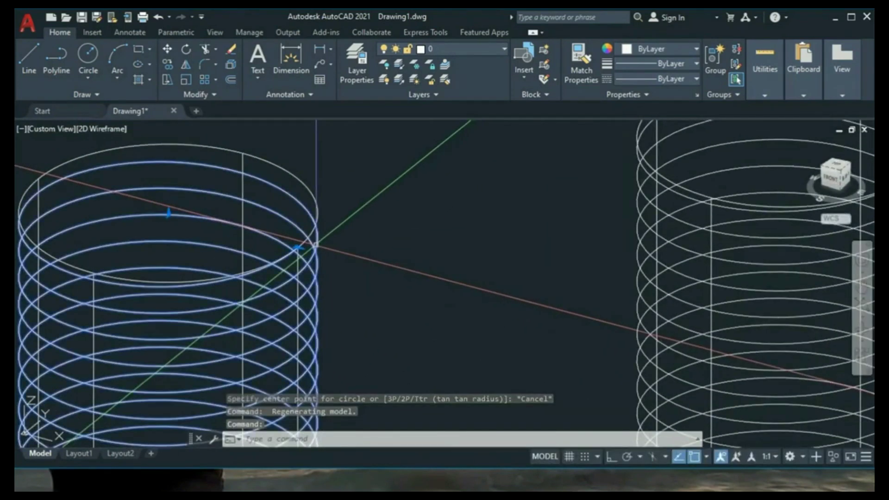
Step: Draw a 0.3-radius circle centred on the helix's start point
{"action": "scroll", "coordinate": [317, 244], "scroll_direction": "up", "scroll_amount": 2}
{"action": "type", "text": "c"}
{"action": "key", "text": "Return"}
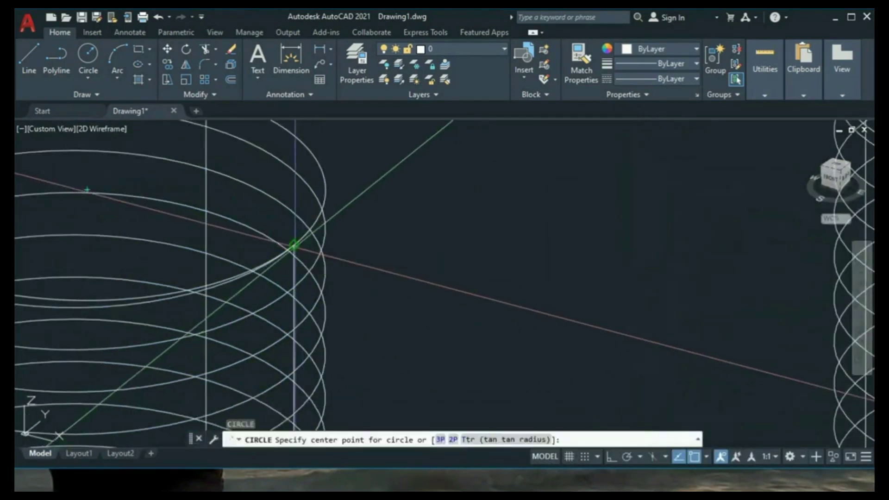
{"action": "left_click", "coordinate": [293, 244]}
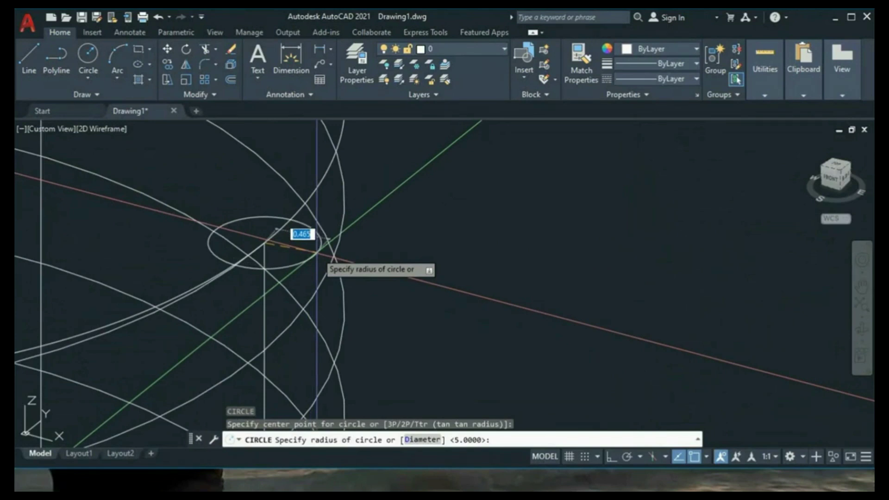
{"action": "key", "text": "Return"}
{"action": "middle_click_drag", "start_coordinate": [324, 240], "coordinate": [301, 312], "text": "shift"}
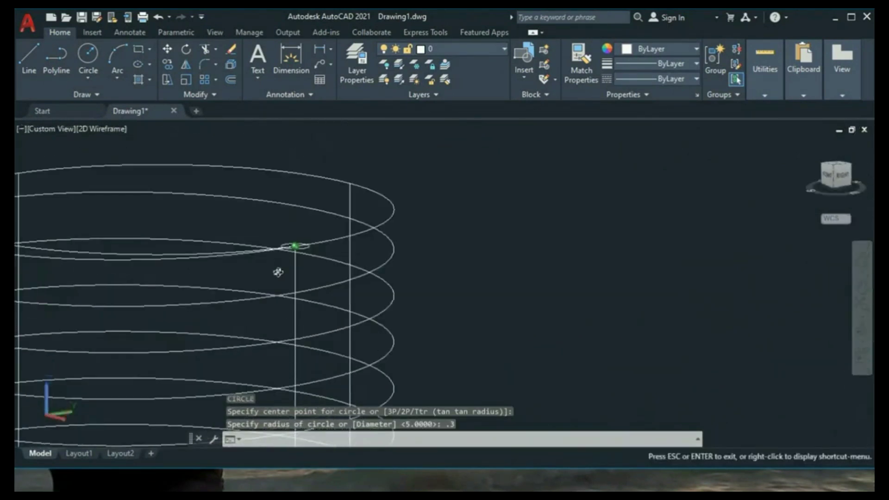
{"action": "mouse_move", "coordinate": [301, 311]}
{"action": "middle_mouse_down", "text": "shift"}
{"action": "mouse_move", "coordinate": [274, 289]}
{"action": "mouse_move", "coordinate": [293, 265]}
{"action": "middle_mouse_up", "text": "shift"}
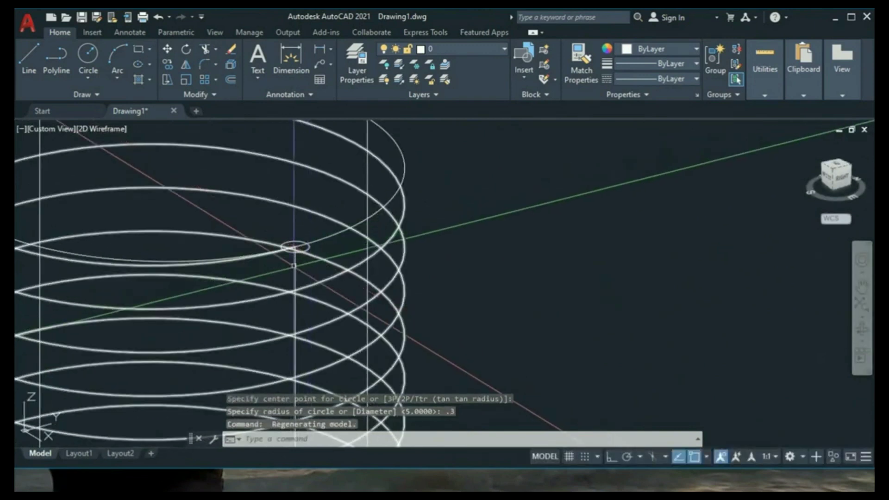
Step: Sweep the small circle along the left bolt's helix to form the thread
{"action": "type", "text": "sw"}
{"action": "key", "text": "Return"}
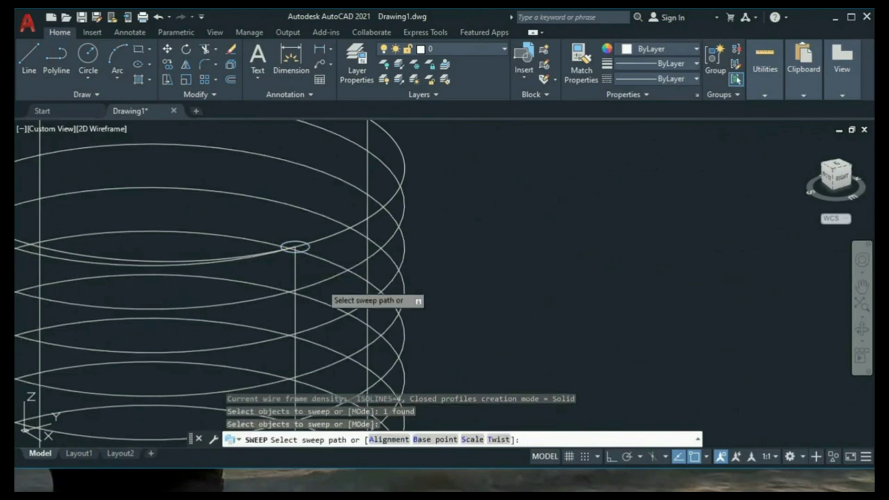
{"action": "mouse_move", "coordinate": [324, 291]}
{"action": "middle_mouse_down", "text": "shift"}
{"action": "mouse_move", "coordinate": [317, 279]}
{"action": "mouse_move", "coordinate": [462, 202]}
{"action": "mouse_move", "coordinate": [353, 327]}
{"action": "mouse_move", "coordinate": [391, 284]}
{"action": "mouse_move", "coordinate": [377, 254]}
{"action": "mouse_move", "coordinate": [387, 304]}
{"action": "mouse_move", "coordinate": [417, 179]}
{"action": "mouse_move", "coordinate": [426, 278]}
{"action": "middle_mouse_up", "text": "shift"}
{"action": "scroll", "coordinate": [322, 276], "scroll_direction": "down", "scroll_amount": 5}
{"action": "scroll", "coordinate": [426, 277], "scroll_direction": "down", "scroll_amount": 3}
{"action": "scroll", "coordinate": [233, 184], "scroll_direction": "up", "scroll_amount": 3}
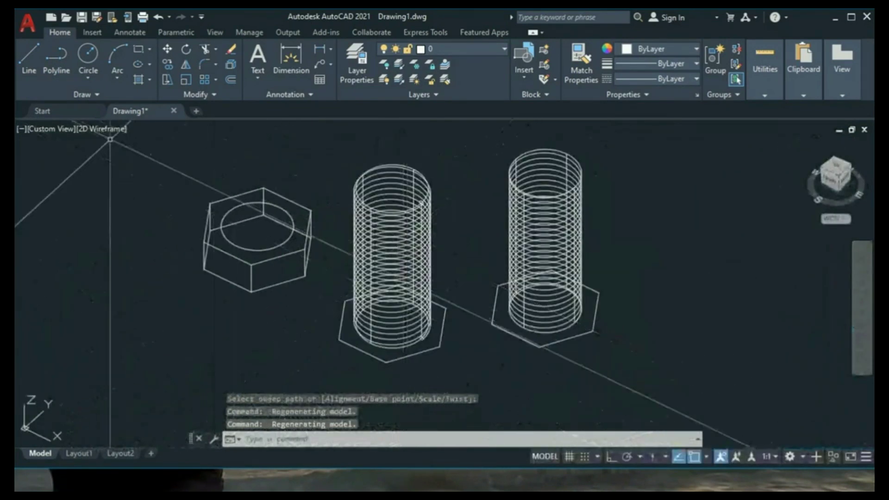
Step: Shade the model in Conceptual style and orbit to inspect the thread and cylinder top
{"action": "left_click", "coordinate": [101, 129]}
{"action": "left_click", "coordinate": [149, 173]}
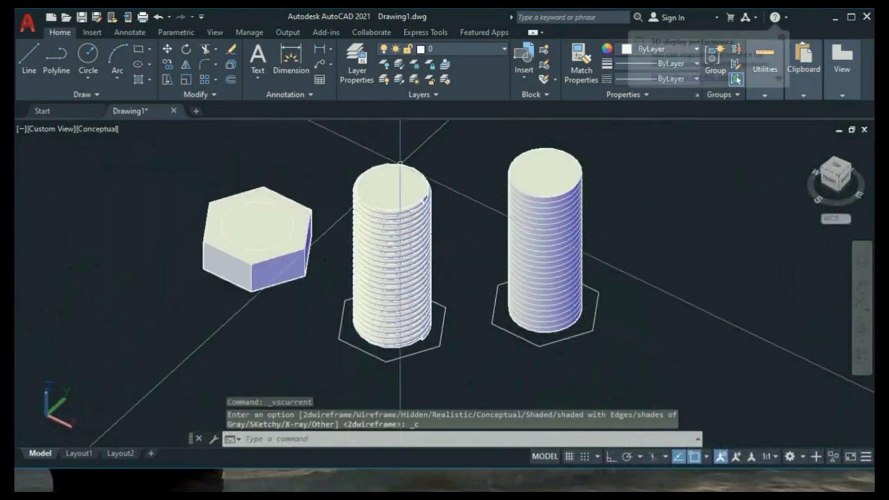
{"action": "scroll", "coordinate": [430, 179], "scroll_direction": "up", "scroll_amount": 5}
{"action": "mouse_move", "coordinate": [436, 277]}
{"action": "middle_mouse_down"}
{"action": "mouse_move", "coordinate": [432, 189]}
{"action": "mouse_move", "coordinate": [432, 241]}
{"action": "middle_mouse_up"}
{"action": "scroll", "coordinate": [432, 190], "scroll_direction": "down", "scroll_amount": 3}
{"action": "scroll", "coordinate": [432, 241], "scroll_direction": "up", "scroll_amount": 3}
{"action": "scroll", "coordinate": [432, 240], "scroll_direction": "down", "scroll_amount": 1}
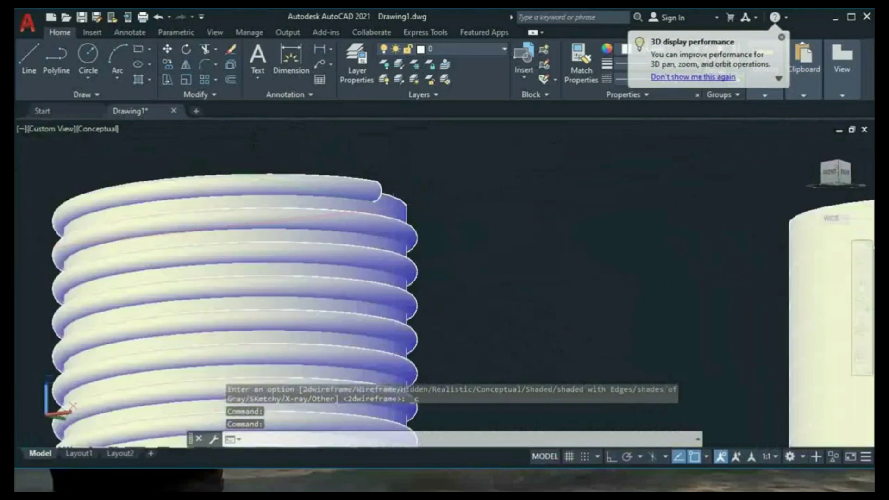
{"action": "mouse_move", "coordinate": [417, 204]}
{"action": "middle_mouse_down", "text": "shift"}
{"action": "mouse_move", "coordinate": [379, 354]}
{"action": "mouse_move", "coordinate": [426, 283]}
{"action": "middle_mouse_up", "text": "shift"}
{"action": "scroll", "coordinate": [426, 282], "scroll_direction": "down", "scroll_amount": 2}
{"action": "scroll", "coordinate": [406, 192], "scroll_direction": "up", "scroll_amount": 2}
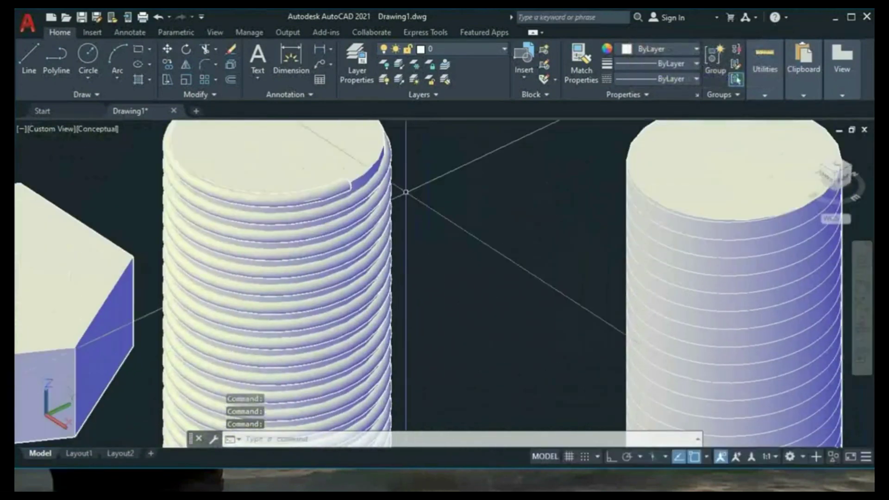
{"action": "scroll", "coordinate": [405, 192], "scroll_direction": "down", "scroll_amount": 2}
Step: Return the display to the 2D Wireframe visual style
{"action": "left_click", "coordinate": [98, 129]}
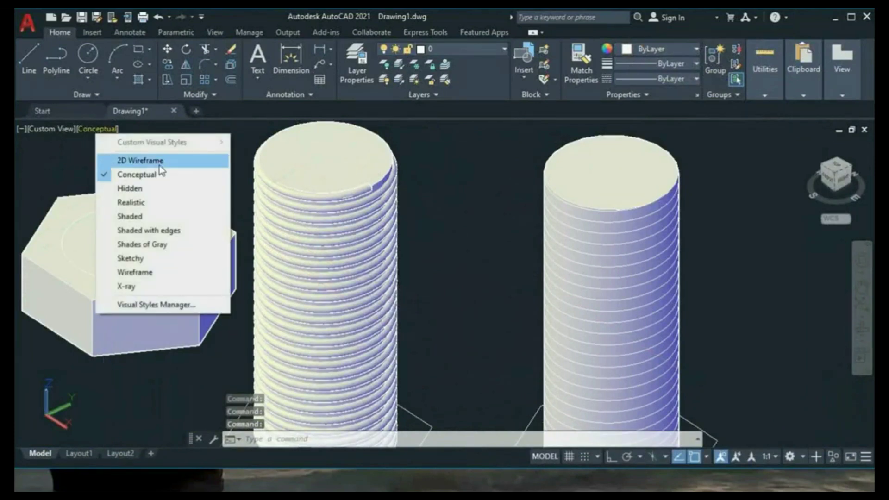
{"action": "left_click", "coordinate": [153, 159]}
{"action": "scroll", "coordinate": [297, 199], "scroll_direction": "down", "scroll_amount": 2}
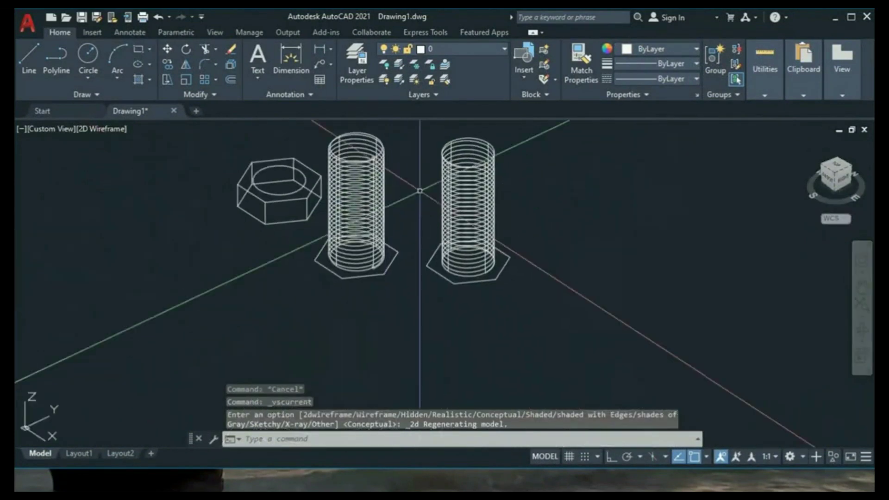
{"action": "scroll", "coordinate": [516, 167], "scroll_direction": "up", "scroll_amount": 1}
Step: Window-select the right bolt's thread cylinder and erase it
{"action": "scroll", "coordinate": [516, 167], "scroll_direction": "up", "scroll_amount": 1}
{"action": "middle_click_drag", "start_coordinate": [516, 166], "coordinate": [477, 213]}
{"action": "left_click", "coordinate": [562, 268]}
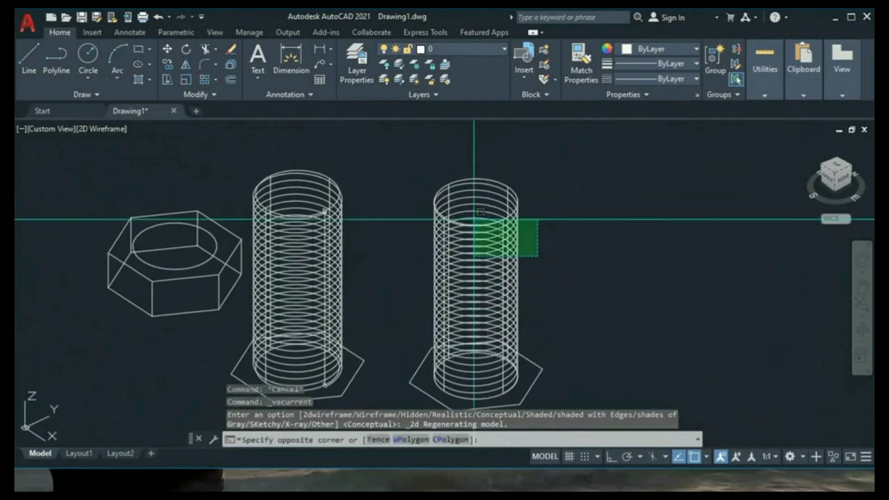
{"action": "left_click", "coordinate": [413, 191]}
{"action": "type", "text": "E"}
{"action": "key", "text": "Return"}
Step: Copy the left threaded cylinder onto the right hexagon base, from one hexagon corner to the matching corner
{"action": "middle_click_drag", "start_coordinate": [383, 242], "coordinate": [405, 206]}
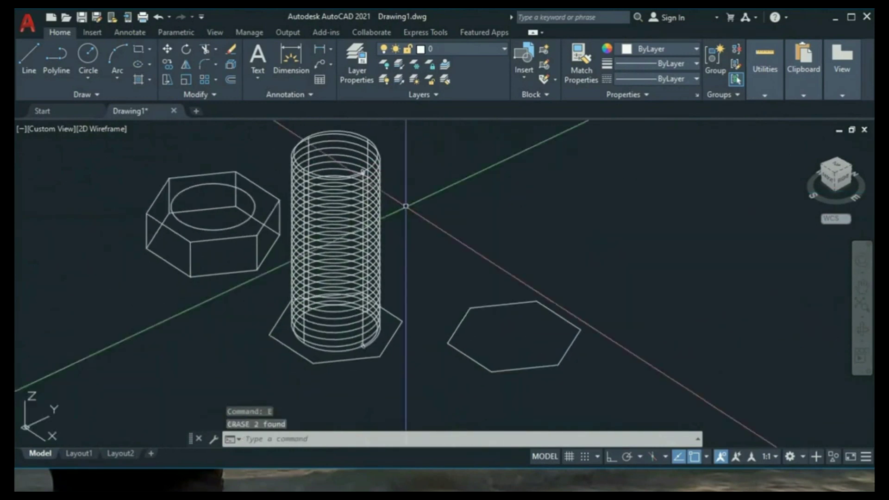
{"action": "type", "text": "co"}
{"action": "key", "text": "Return"}
{"action": "left_click", "coordinate": [406, 206]}
{"action": "left_click", "coordinate": [354, 171]}
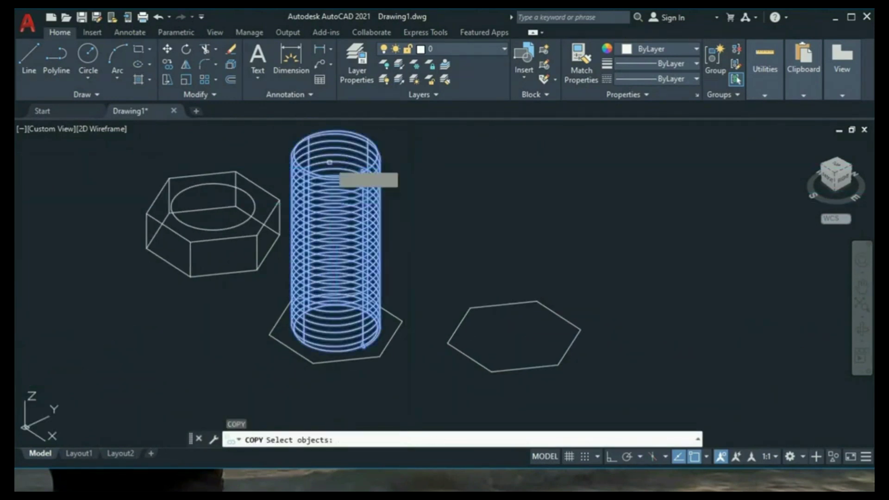
{"action": "key", "text": "Return"}
{"action": "left_click", "coordinate": [381, 356]}
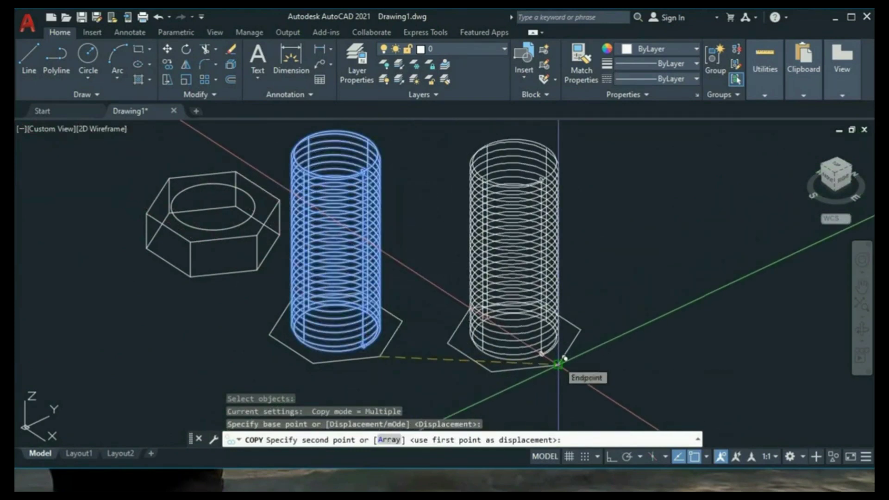
{"action": "left_click", "coordinate": [558, 364]}
{"action": "key", "text": "Escape"}
{"action": "mouse_move", "coordinate": [430, 333]}
{"action": "middle_mouse_down"}
{"action": "mouse_move", "coordinate": [490, 264]}
{"action": "mouse_move", "coordinate": [490, 287]}
{"action": "middle_mouse_up"}
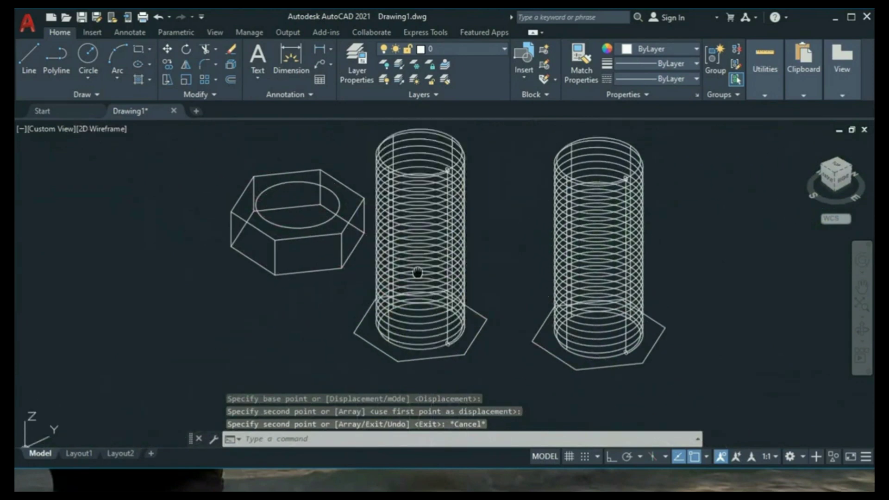
{"action": "scroll", "coordinate": [466, 229], "scroll_direction": "up", "scroll_amount": 1}
{"action": "scroll", "coordinate": [463, 199], "scroll_direction": "up", "scroll_amount": 2}
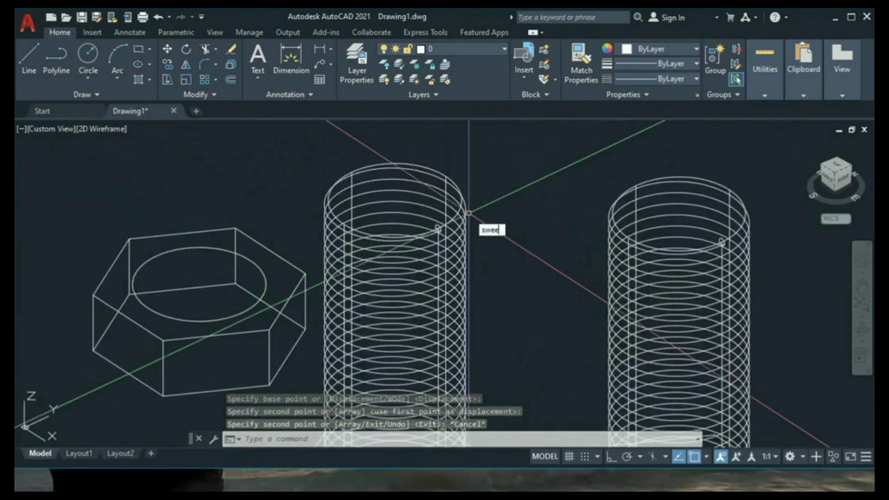
Step: Start a SWEEP and cancel it without sweeping anything
{"action": "key", "text": "Return"}
{"action": "scroll", "coordinate": [446, 219], "scroll_direction": "up", "scroll_amount": 5}
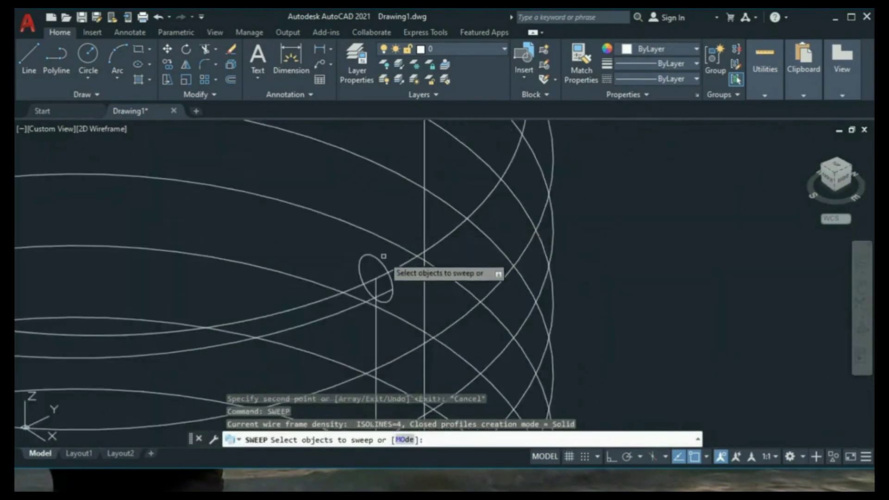
{"action": "scroll", "coordinate": [383, 256], "scroll_direction": "down", "scroll_amount": 5}
{"action": "key", "text": "Escape"}
{"action": "type", "text": "subtr"}
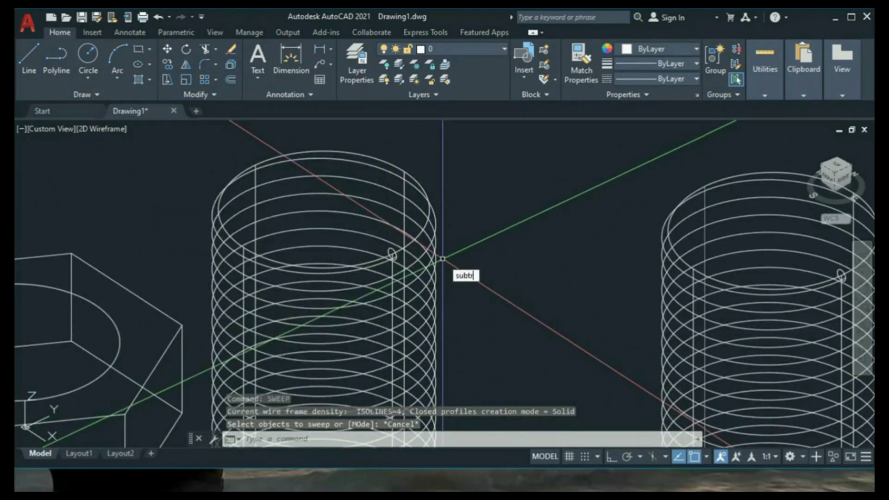
Step: Run SUBTRACT, keeping the left cylinder and removing the swept thread solid, then orbit to inspect
{"action": "type", "text": "act"}
{"action": "key", "text": "Return"}
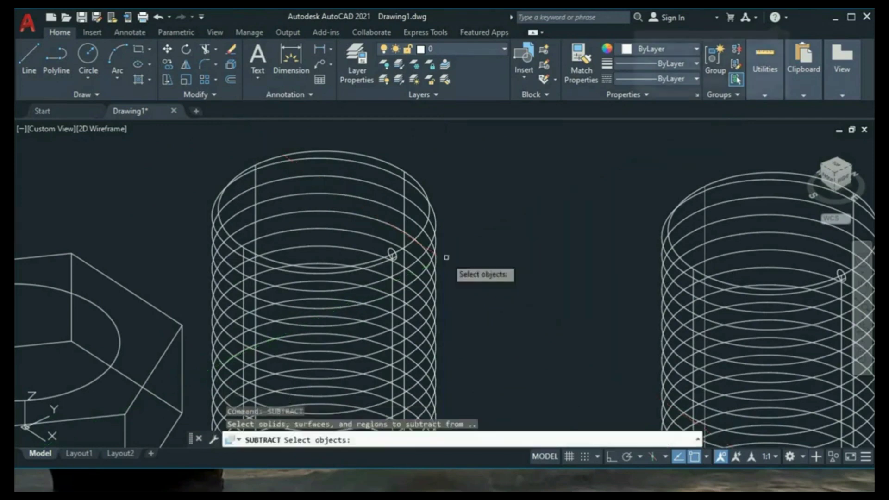
{"action": "scroll", "coordinate": [393, 254], "scroll_direction": "up", "scroll_amount": 5}
{"action": "left_click", "coordinate": [407, 231]}
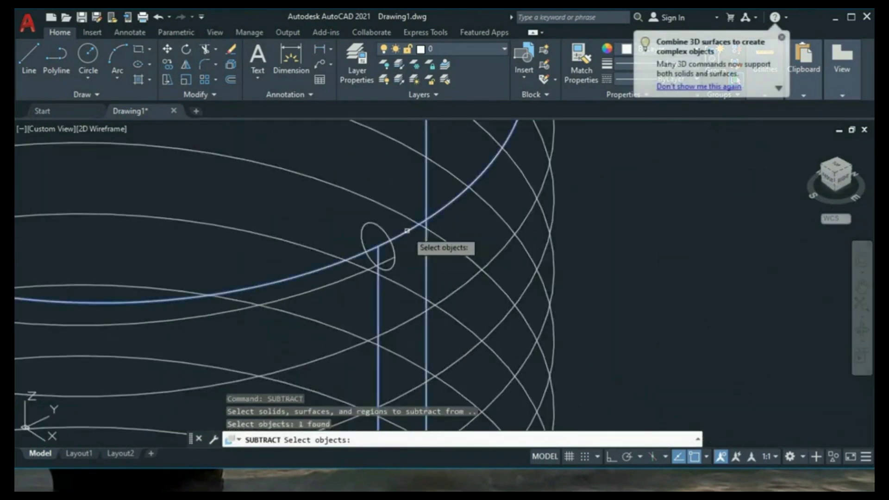
{"action": "left_click", "coordinate": [374, 225]}
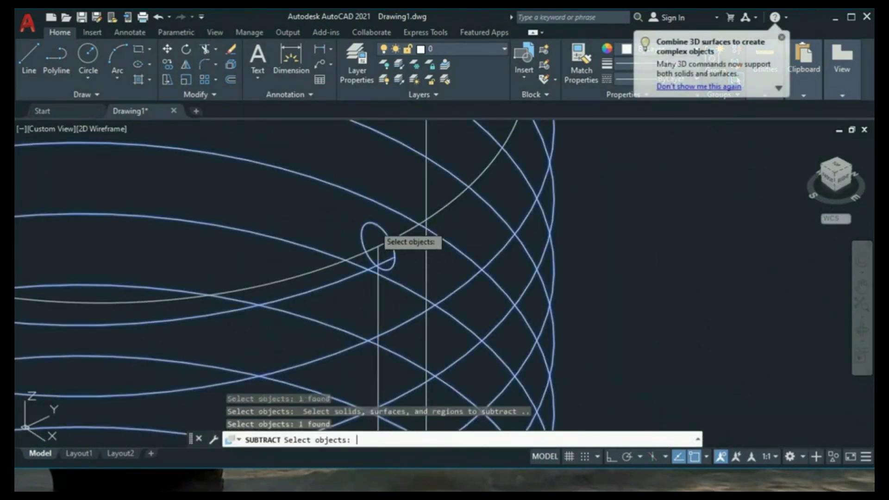
{"action": "key", "text": "Return"}
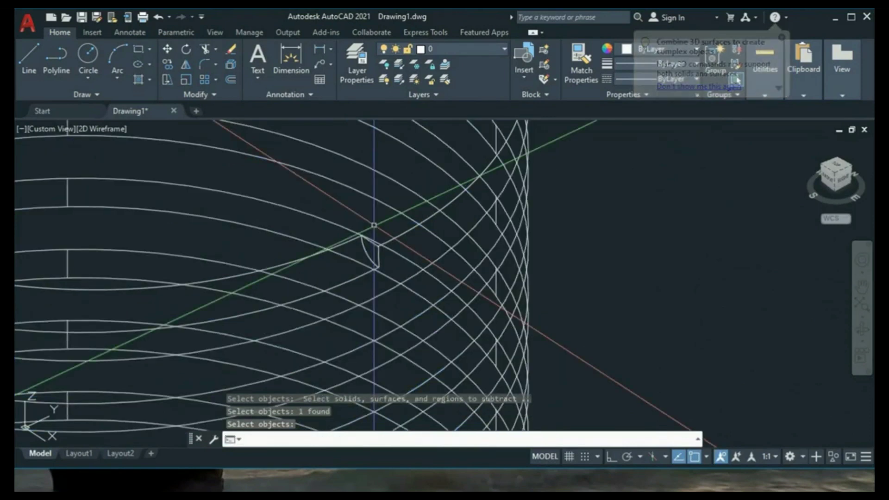
{"action": "scroll", "coordinate": [374, 225], "scroll_direction": "down", "scroll_amount": 5}
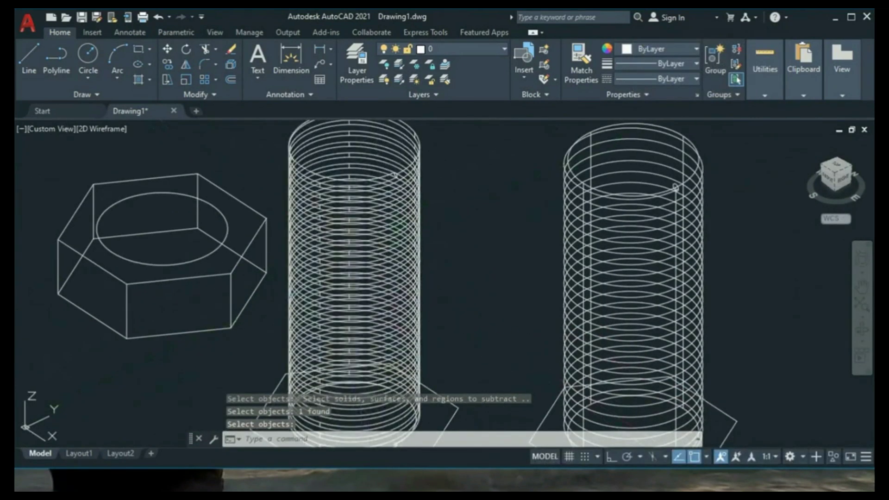
{"action": "mouse_move", "coordinate": [374, 226]}
{"action": "middle_mouse_down", "text": "shift"}
{"action": "mouse_move", "coordinate": [329, 229]}
{"action": "mouse_move", "coordinate": [366, 213]}
{"action": "middle_mouse_up", "text": "shift"}
{"action": "scroll", "coordinate": [377, 199], "scroll_direction": "down", "scroll_amount": 2}
{"action": "scroll", "coordinate": [365, 259], "scroll_direction": "down", "scroll_amount": 2}
{"action": "scroll", "coordinate": [407, 208], "scroll_direction": "up", "scroll_amount": 5}
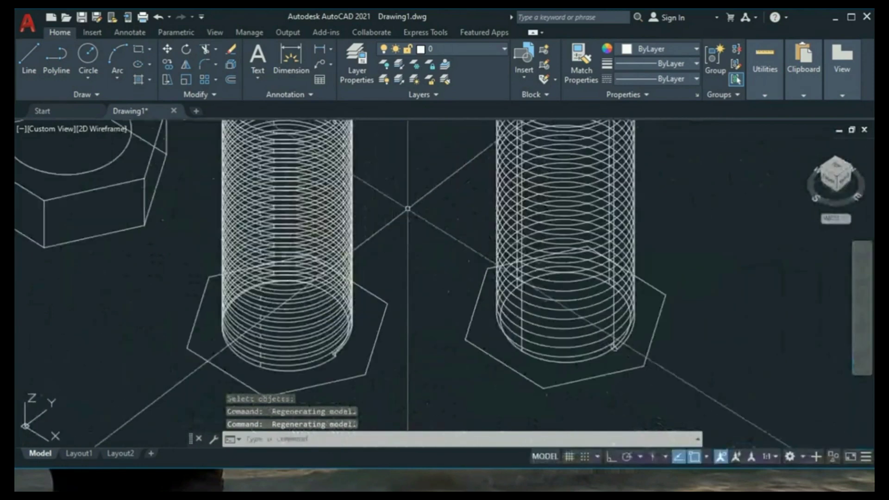
{"action": "scroll", "coordinate": [397, 249], "scroll_direction": "down", "scroll_amount": 5}
{"action": "scroll", "coordinate": [397, 249], "scroll_direction": "up", "scroll_amount": 2}
Step: Move the left threaded cylinder by its bottom point into the hex nut
{"action": "key", "text": "Return"}
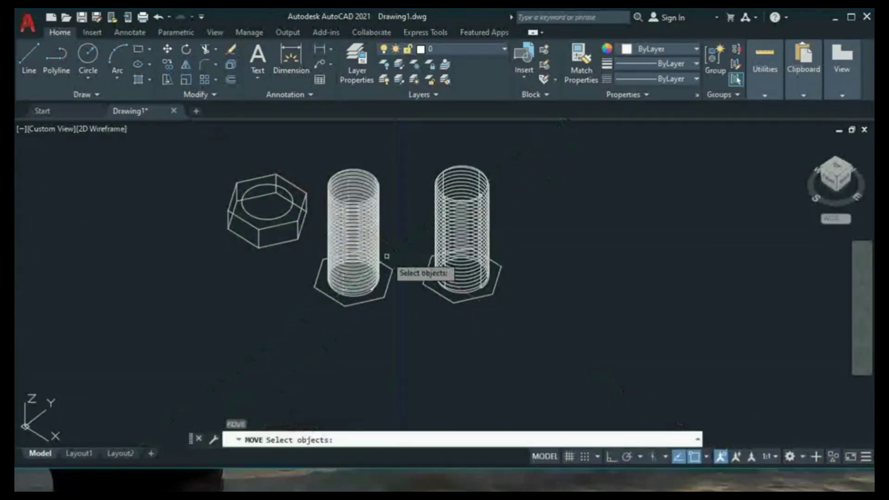
{"action": "scroll", "coordinate": [387, 264], "scroll_direction": "up", "scroll_amount": 3}
{"action": "left_click", "coordinate": [387, 259]}
{"action": "left_click", "coordinate": [371, 185]}
{"action": "key", "text": "Return"}
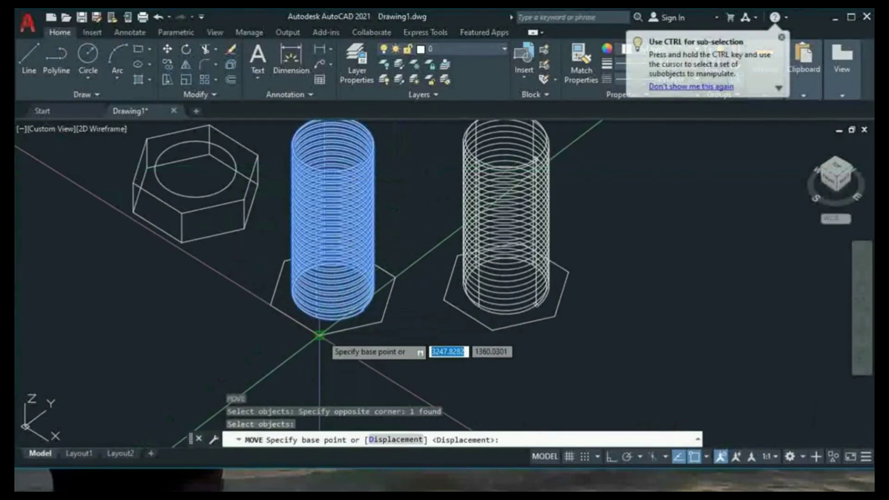
{"action": "left_click", "coordinate": [318, 332]}
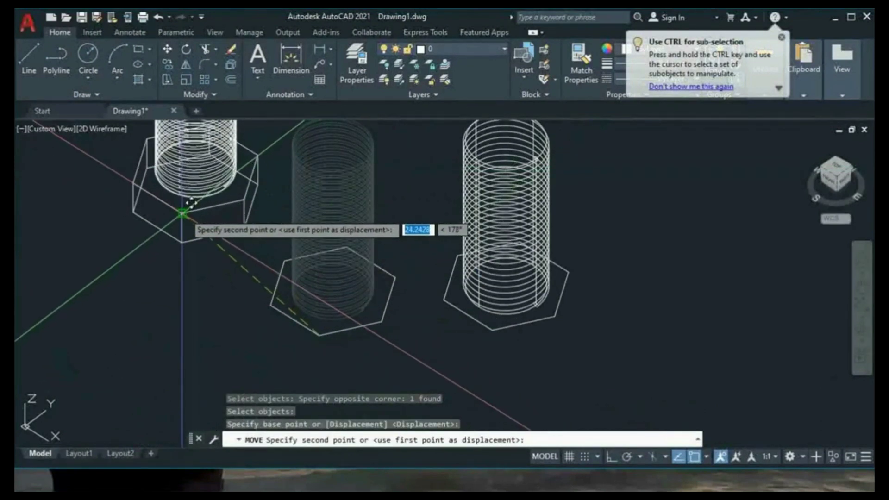
{"action": "scroll", "coordinate": [189, 204], "scroll_direction": "up", "scroll_amount": 5}
{"action": "key", "text": "Escape"}
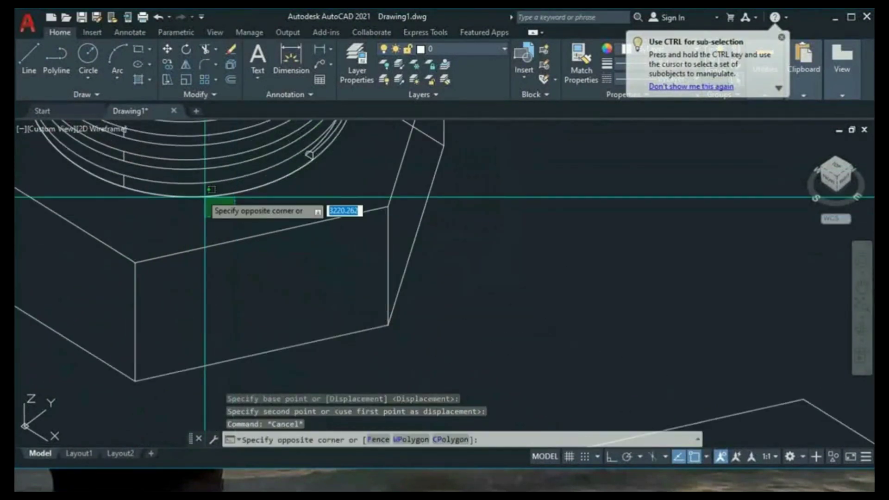
Step: Erase the extra object left at the nut
{"action": "scroll", "coordinate": [205, 196], "scroll_direction": "down", "scroll_amount": 5}
{"action": "left_click", "coordinate": [218, 199]}
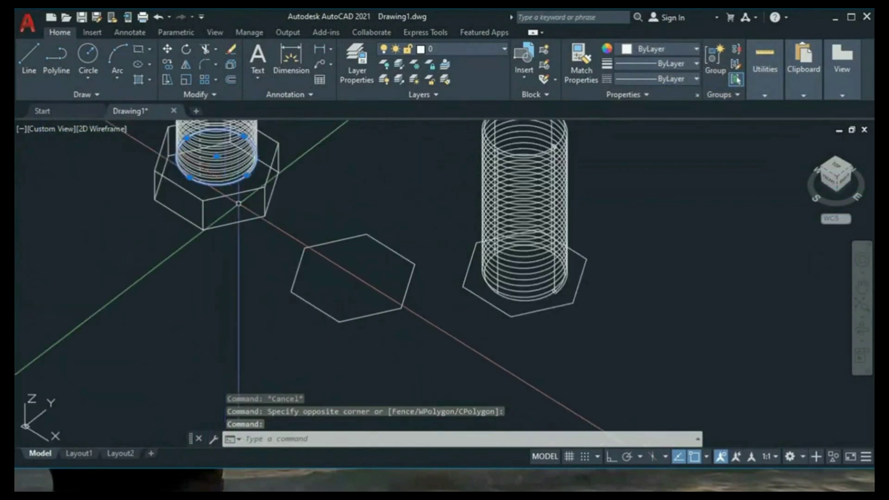
{"action": "type", "text": "E"}
{"action": "key", "text": "Return"}
{"action": "mouse_move", "coordinate": [311, 199]}
{"action": "middle_mouse_down"}
{"action": "mouse_move", "coordinate": [268, 260]}
{"action": "mouse_move", "coordinate": [281, 313]}
{"action": "mouse_move", "coordinate": [304, 184]}
{"action": "mouse_move", "coordinate": [305, 259]}
{"action": "middle_mouse_up"}
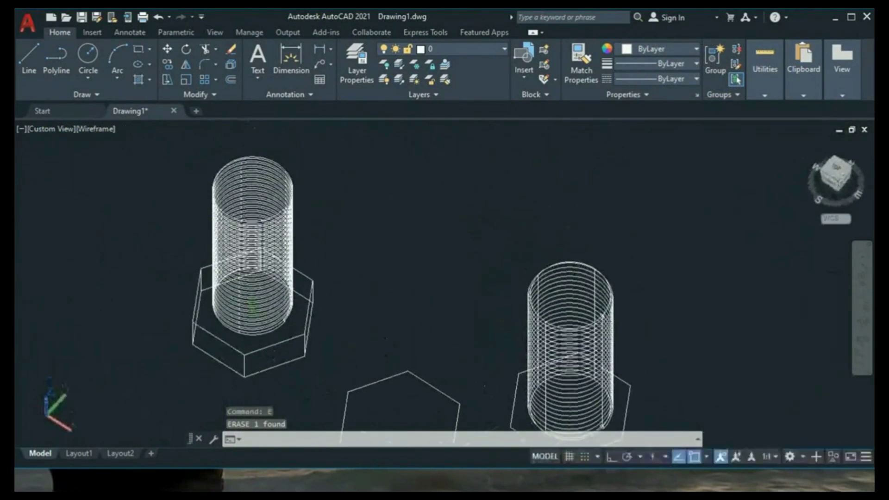
{"action": "mouse_move", "coordinate": [252, 306]}
{"action": "middle_mouse_down", "text": "shift"}
{"action": "mouse_move", "coordinate": [434, 282]}
{"action": "mouse_move", "coordinate": [492, 308]}
{"action": "middle_mouse_up", "text": "shift"}
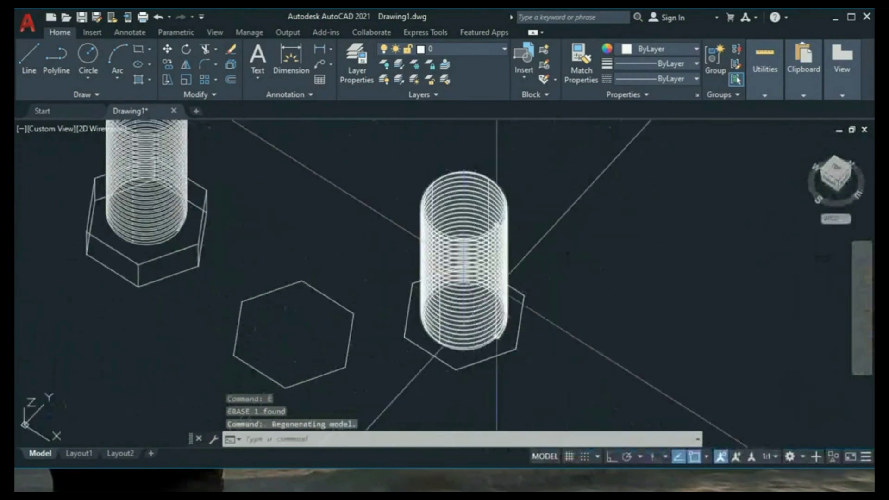
{"action": "scroll", "coordinate": [499, 275], "scroll_direction": "up", "scroll_amount": 3}
Step: Extrude the hexagon into a solid 5 units tall
{"action": "key", "text": "Return"}
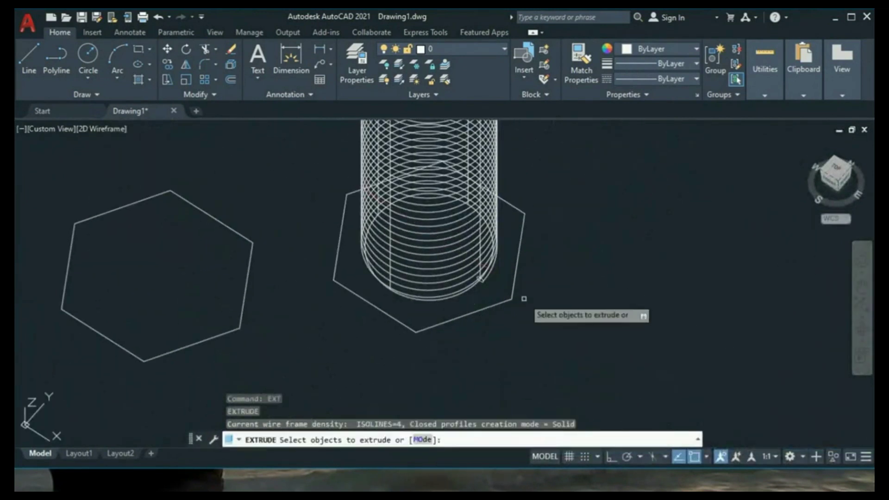
{"action": "mouse_move", "coordinate": [524, 328]}
{"action": "middle_mouse_down", "text": "shift"}
{"action": "mouse_move", "coordinate": [548, 240]}
{"action": "mouse_move", "coordinate": [482, 352]}
{"action": "middle_mouse_up", "text": "shift"}
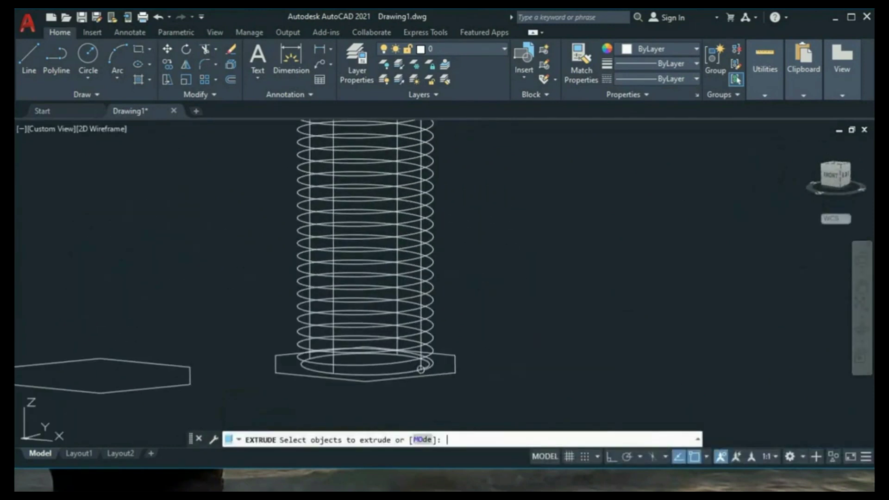
{"action": "left_click", "coordinate": [420, 369]}
{"action": "key", "text": "Return"}
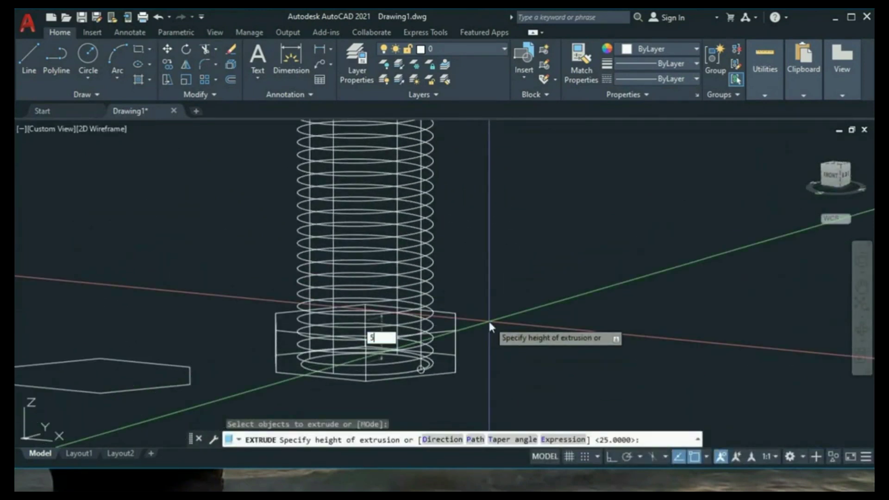
{"action": "type", "text": "5"}
{"action": "key", "text": "Return"}
{"action": "scroll", "coordinate": [454, 294], "scroll_direction": "down", "scroll_amount": 2}
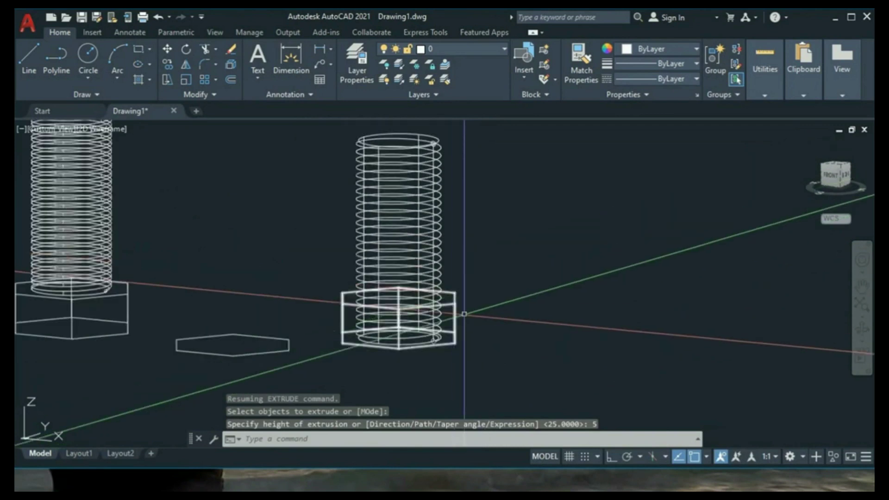
Step: Move the hex solid with Ortho on to partway up the second threaded cylinder
{"action": "type", "text": "move"}
{"action": "key", "text": "Return"}
{"action": "left_click", "coordinate": [482, 355]}
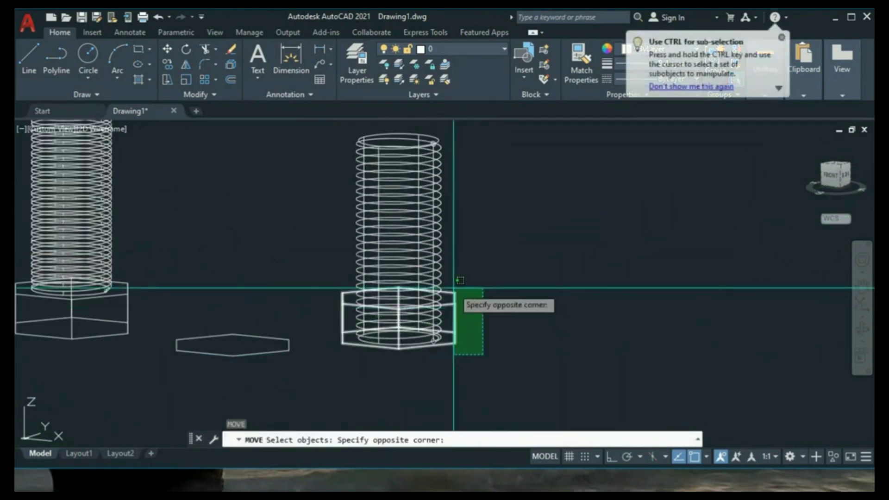
{"action": "left_click", "coordinate": [453, 287]}
{"action": "key", "text": "Return"}
{"action": "left_click", "coordinate": [488, 348]}
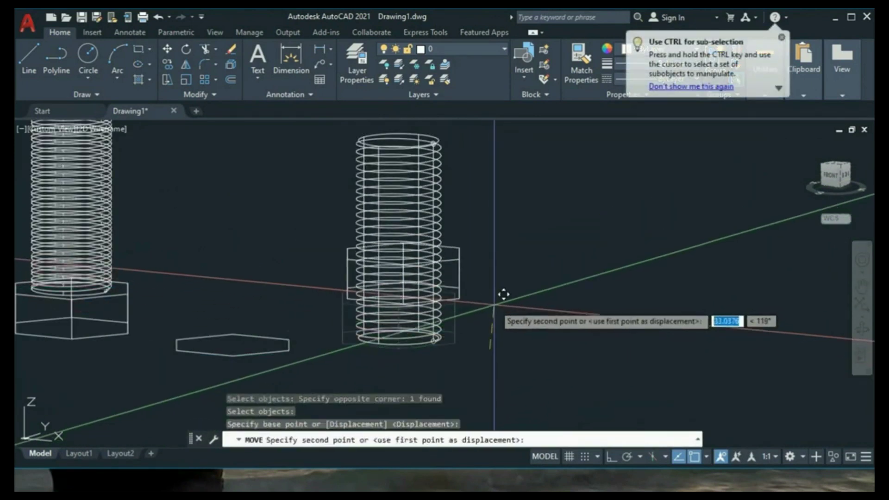
{"action": "left_click", "coordinate": [610, 457]}
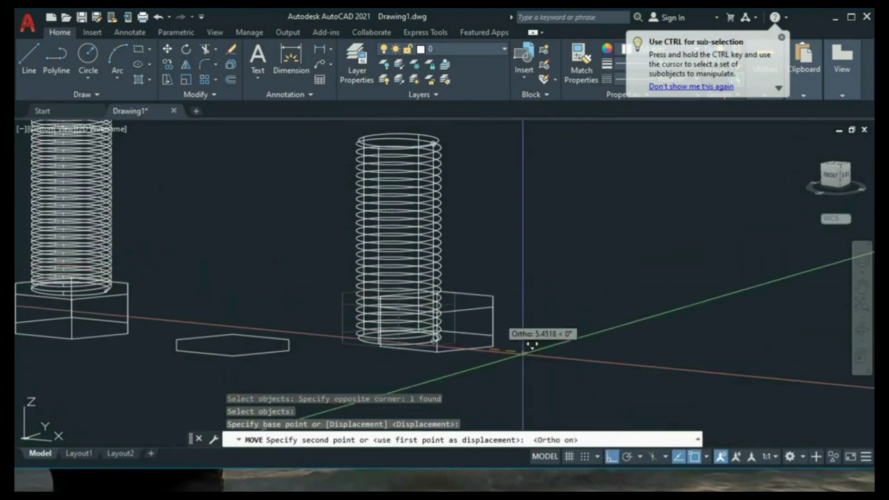
{"action": "left_click", "coordinate": [519, 302]}
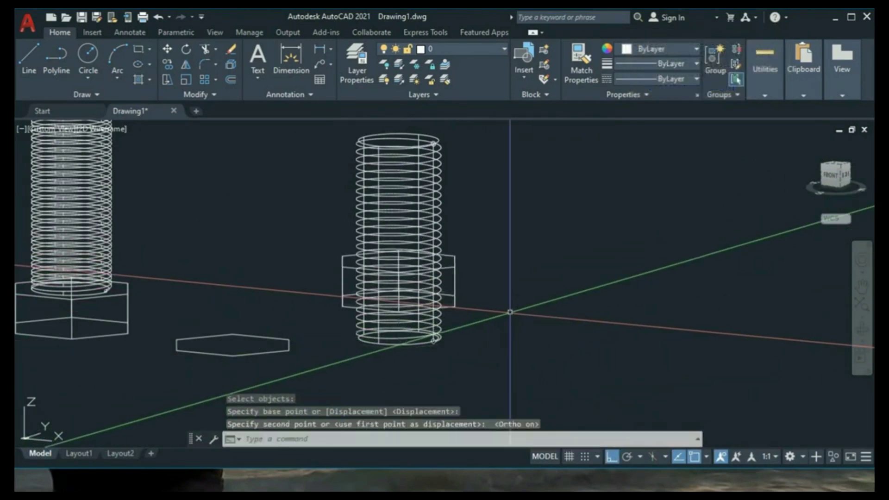
{"action": "mouse_move", "coordinate": [519, 302]}
{"action": "middle_mouse_down", "text": "shift"}
{"action": "mouse_move", "coordinate": [371, 324]}
{"action": "mouse_move", "coordinate": [472, 293]}
{"action": "middle_mouse_up", "text": "shift"}
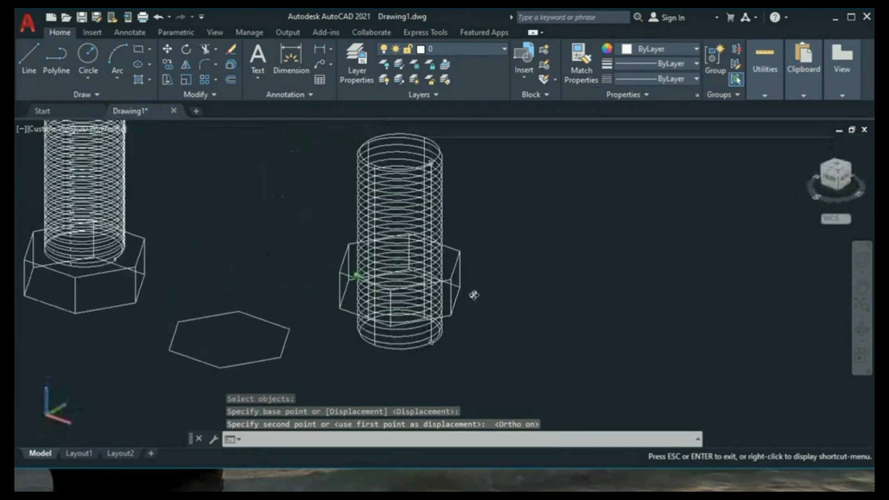
{"action": "scroll", "coordinate": [432, 194], "scroll_direction": "up", "scroll_amount": 3}
{"action": "middle_click_drag", "start_coordinate": [432, 194], "coordinate": [391, 287]}
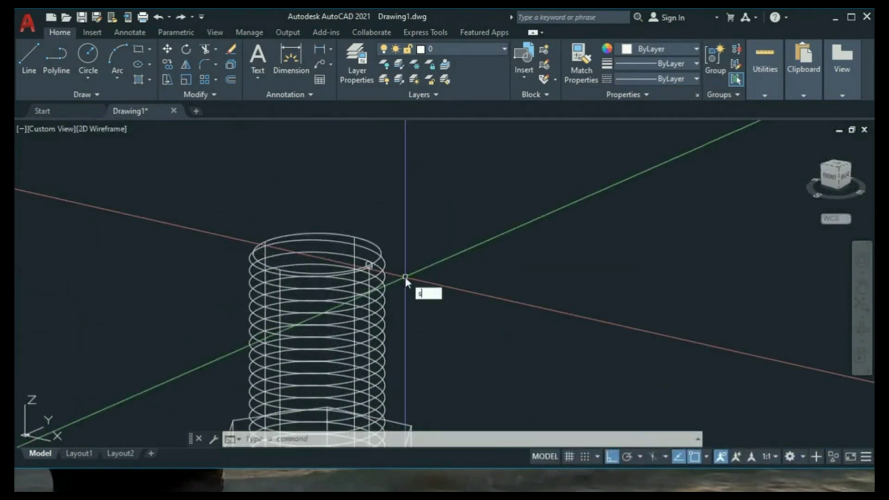
Step: Start SUBTRACT and zoom in on the hex block and the second bolt's thread
{"action": "type", "text": "uba"}
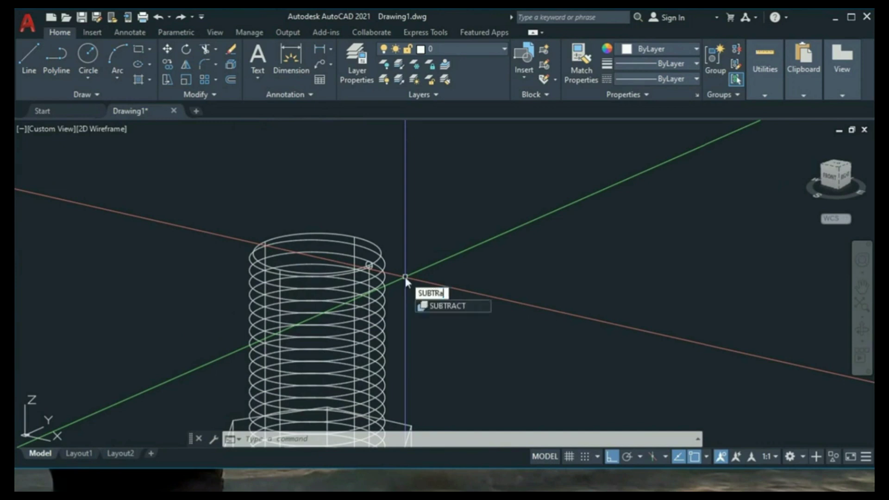
{"action": "type", "text": "ct"}
{"action": "key", "text": "Return"}
{"action": "scroll", "coordinate": [404, 276], "scroll_direction": "down", "scroll_amount": 3}
{"action": "middle_click_drag", "start_coordinate": [407, 316], "coordinate": [440, 203]}
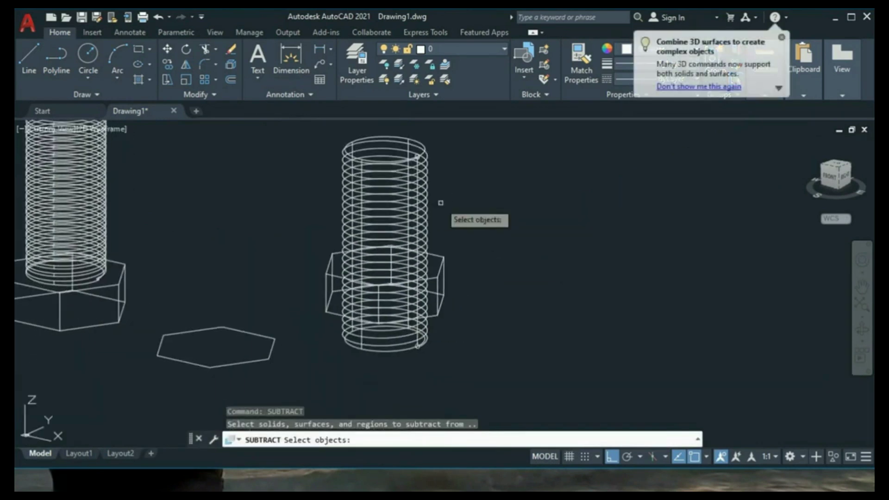
{"action": "scroll", "coordinate": [447, 220], "scroll_direction": "up", "scroll_amount": 2}
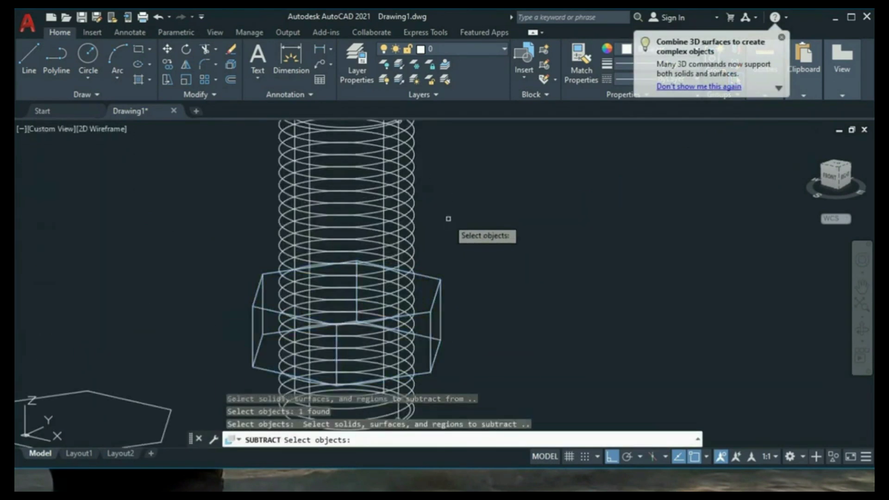
{"action": "middle_click_drag", "start_coordinate": [472, 247], "coordinate": [424, 185]}
{"action": "scroll", "coordinate": [416, 185], "scroll_direction": "up", "scroll_amount": 3}
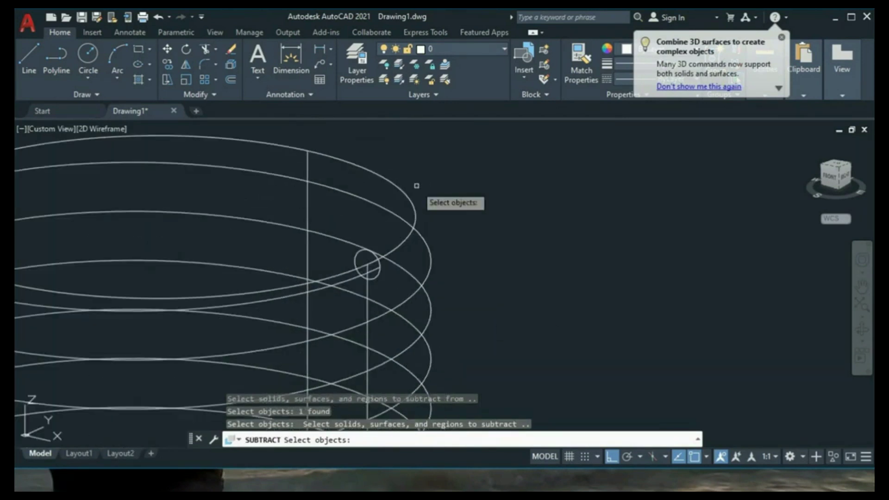
Step: Cut both thread objects out of the hex block, leaving a threaded hole in the nut
{"action": "left_click", "coordinate": [402, 188]}
{"action": "left_click", "coordinate": [384, 207]}
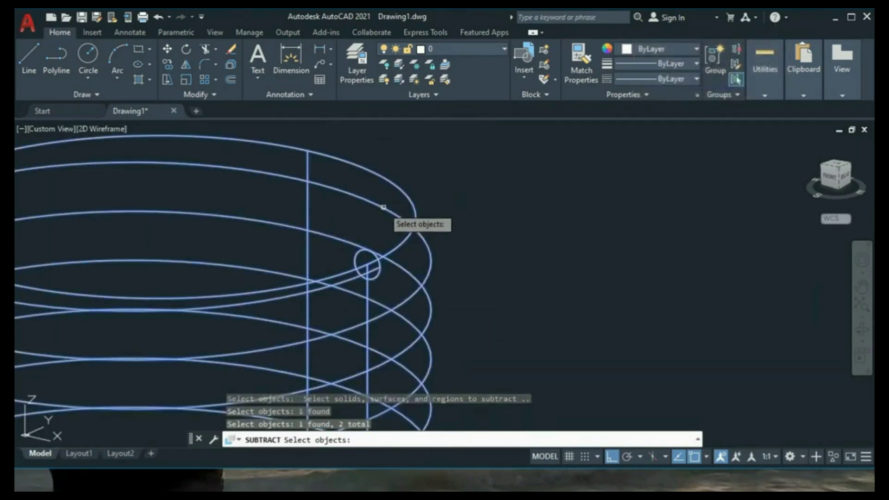
{"action": "scroll", "coordinate": [425, 274], "scroll_direction": "down", "scroll_amount": 4}
{"action": "middle_click_drag", "start_coordinate": [425, 274], "coordinate": [432, 232]}
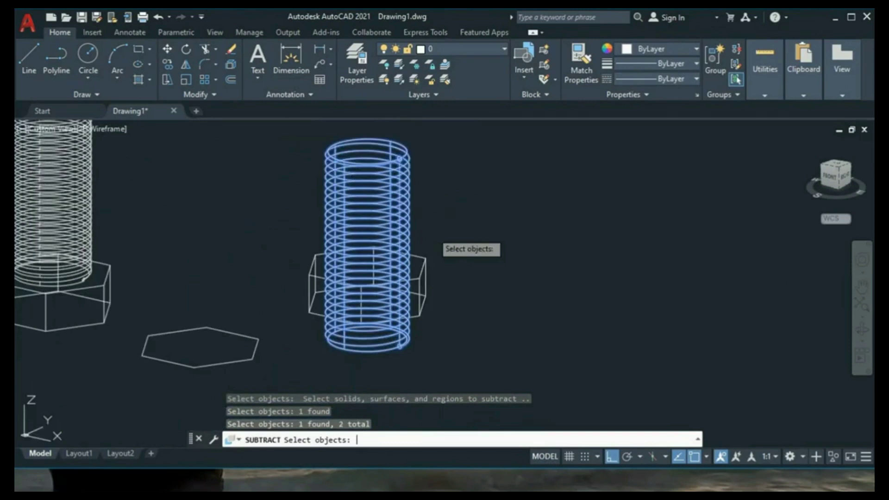
{"action": "key", "text": "Return"}
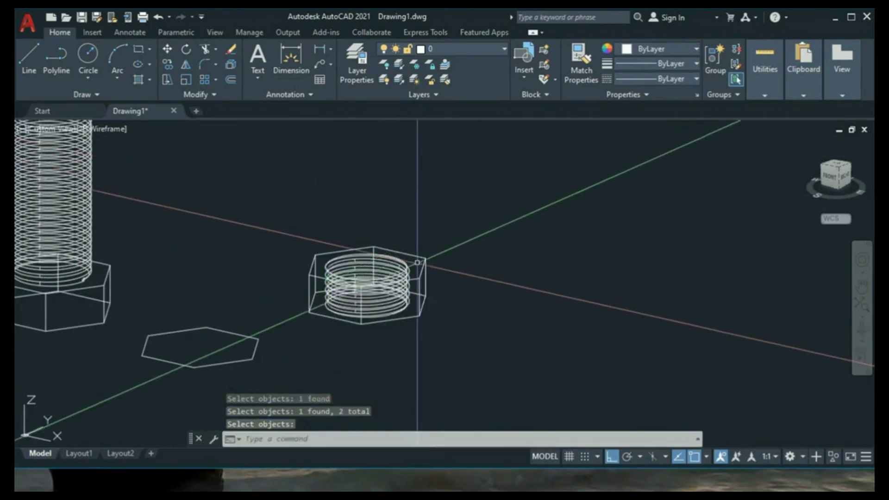
{"action": "middle_click_drag", "start_coordinate": [417, 262], "coordinate": [439, 323], "text": "shift"}
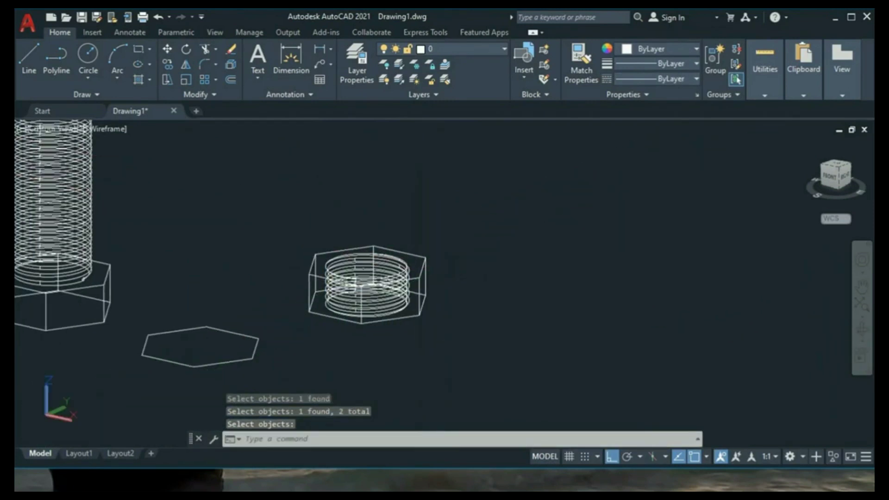
{"action": "left_click", "coordinate": [64, 133]}
Step: Shade the models in the Conceptual visual style and view the nut from a low angle
{"action": "left_click", "coordinate": [120, 124]}
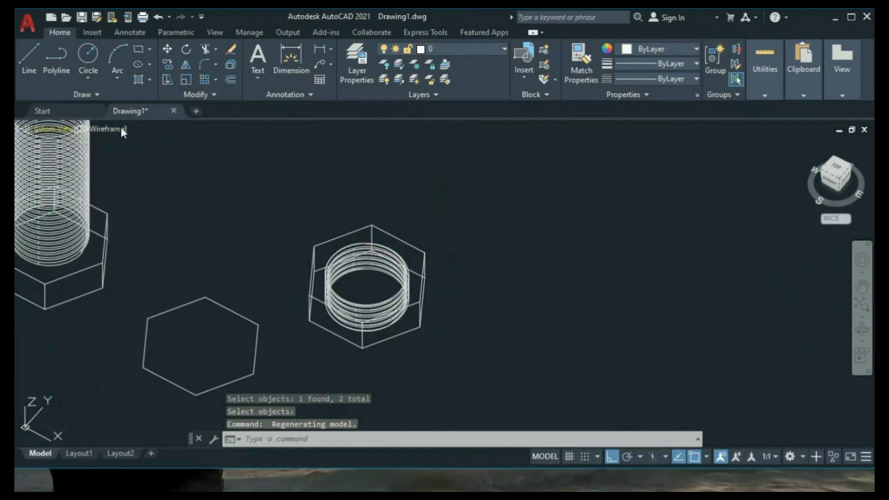
{"action": "left_click", "coordinate": [174, 176]}
{"action": "scroll", "coordinate": [366, 287], "scroll_direction": "up", "scroll_amount": 5}
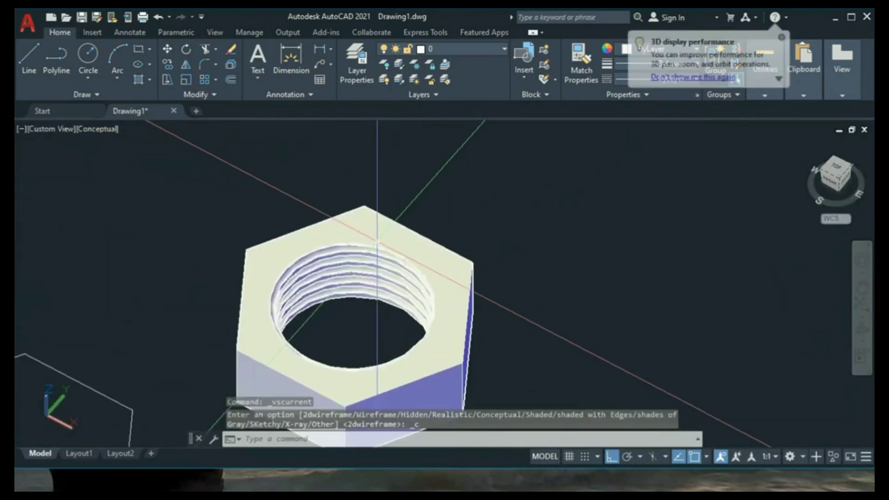
{"action": "mouse_move", "coordinate": [328, 347]}
{"action": "middle_mouse_down", "text": "shift"}
{"action": "mouse_move", "coordinate": [416, 274]}
{"action": "mouse_move", "coordinate": [278, 250]}
{"action": "middle_mouse_up", "text": "shift"}
{"action": "scroll", "coordinate": [278, 250], "scroll_direction": "down", "scroll_amount": 3}
{"action": "scroll", "coordinate": [231, 250], "scroll_direction": "up", "scroll_amount": 1}
Step: Erase the leftover flat hexagon outline
{"action": "left_click", "coordinate": [203, 245]}
{"action": "type", "text": "E"}
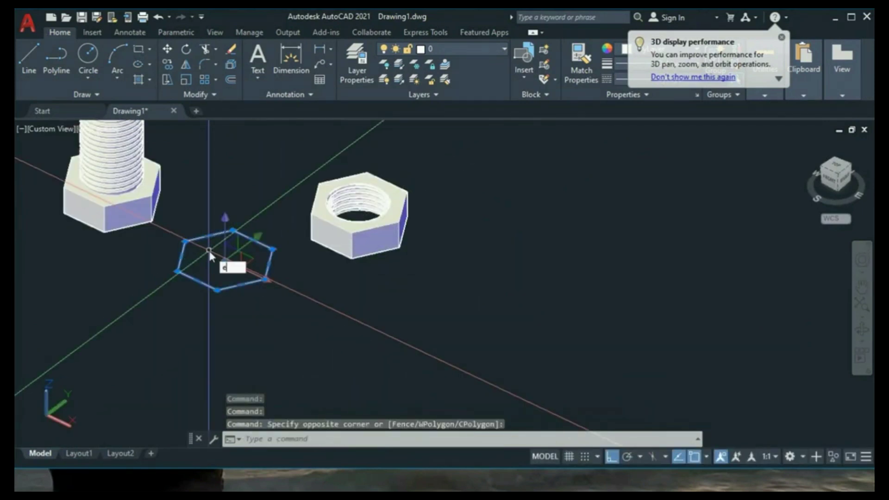
{"action": "key", "text": "Return"}
{"action": "middle_click_drag", "start_coordinate": [282, 210], "coordinate": [317, 253], "text": "shift"}
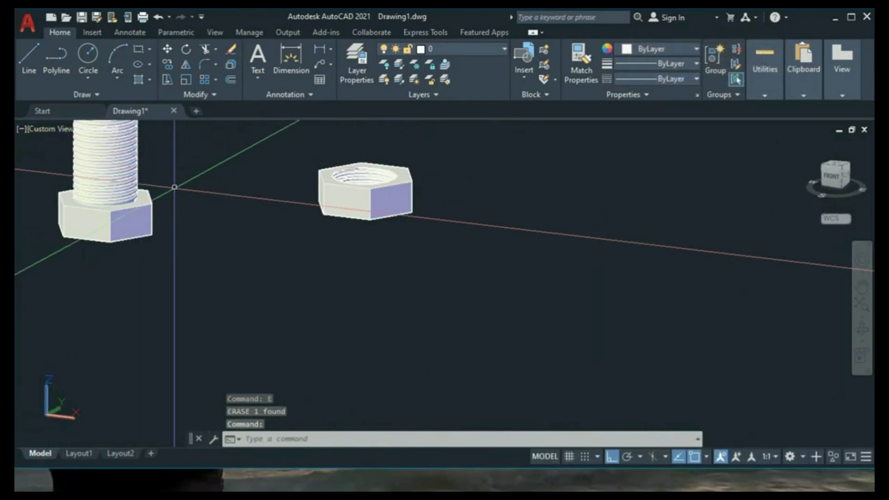
{"action": "middle_click_drag", "start_coordinate": [174, 186], "coordinate": [259, 195], "text": "shift"}
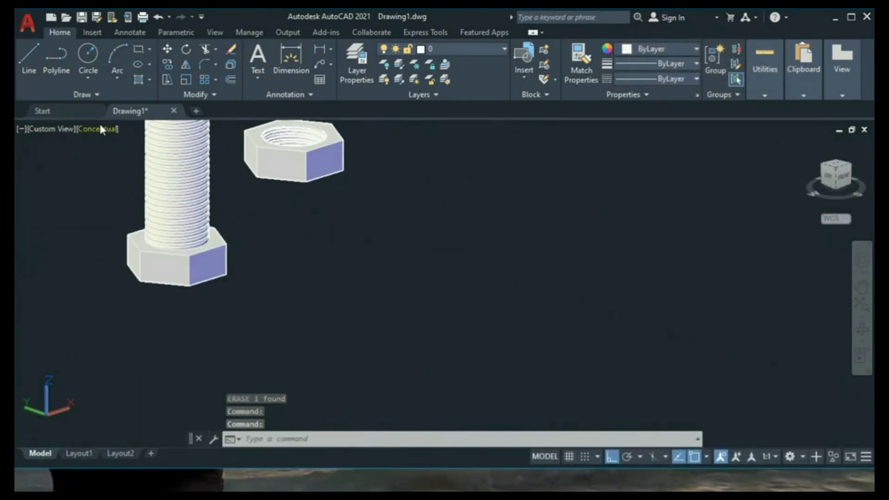
Step: Return the display to the 2D Wireframe visual style
{"action": "left_click", "coordinate": [102, 127]}
{"action": "left_click", "coordinate": [143, 161]}
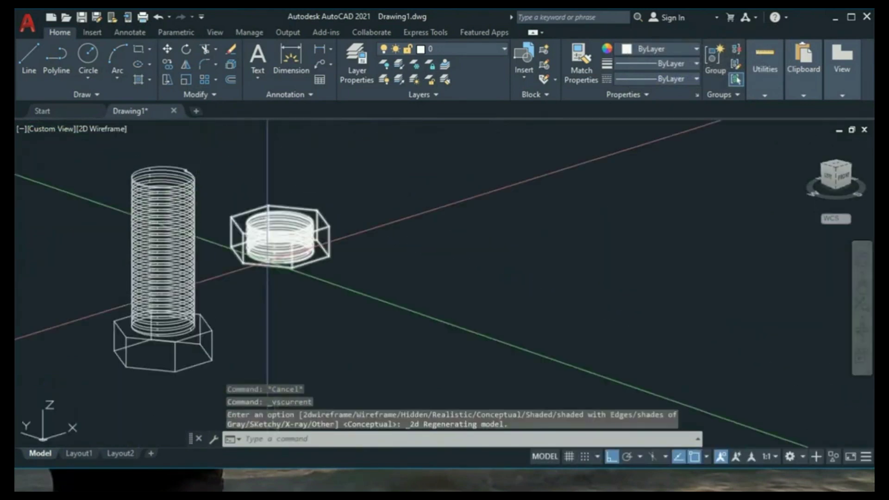
{"action": "mouse_move", "coordinate": [267, 259]}
{"action": "middle_mouse_down", "text": "shift"}
{"action": "mouse_move", "coordinate": [270, 280]}
{"action": "mouse_move", "coordinate": [449, 320]}
{"action": "mouse_move", "coordinate": [390, 287]}
{"action": "mouse_move", "coordinate": [497, 297]}
{"action": "middle_mouse_up", "text": "shift"}
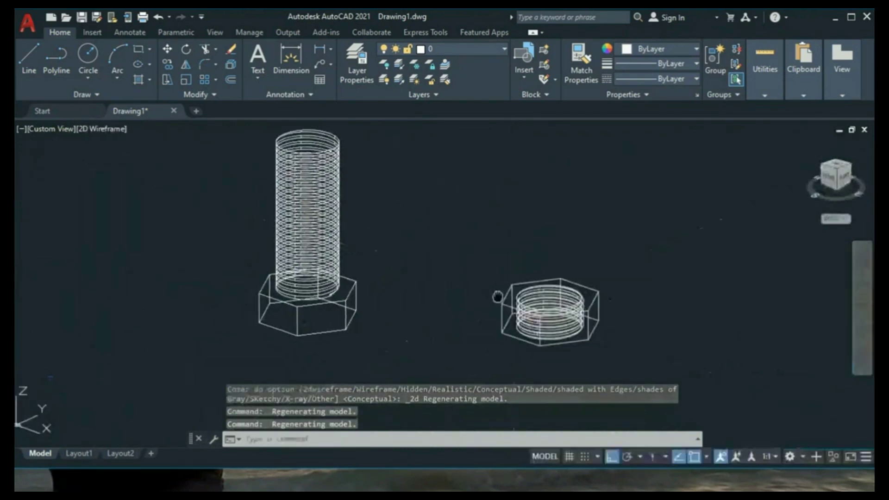
Step: Move the threaded nut by its lower corner onto the bolt's shank, just above the hex head
{"action": "type", "text": "m"}
{"action": "key", "text": "Return"}
{"action": "left_click", "coordinate": [586, 330]}
{"action": "key", "text": "Return"}
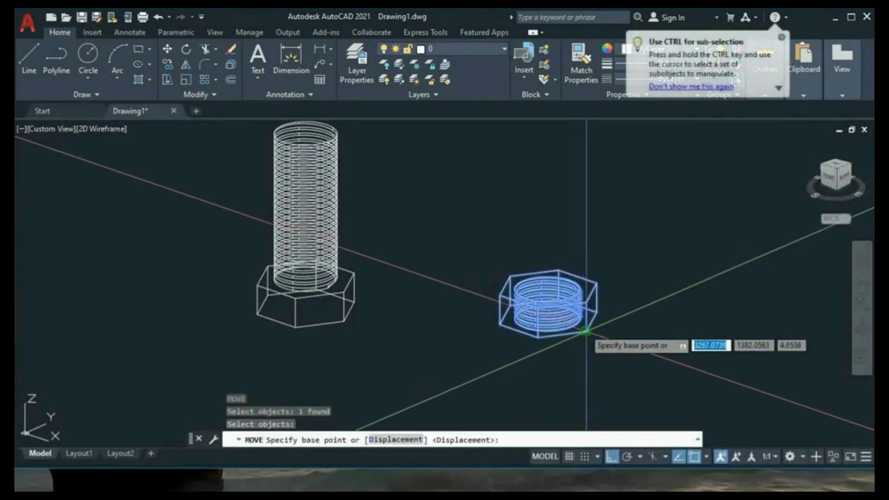
{"action": "left_click", "coordinate": [585, 329]}
{"action": "scroll", "coordinate": [407, 277], "scroll_direction": "up", "scroll_amount": 3}
{"action": "scroll", "coordinate": [312, 280], "scroll_direction": "up", "scroll_amount": 2}
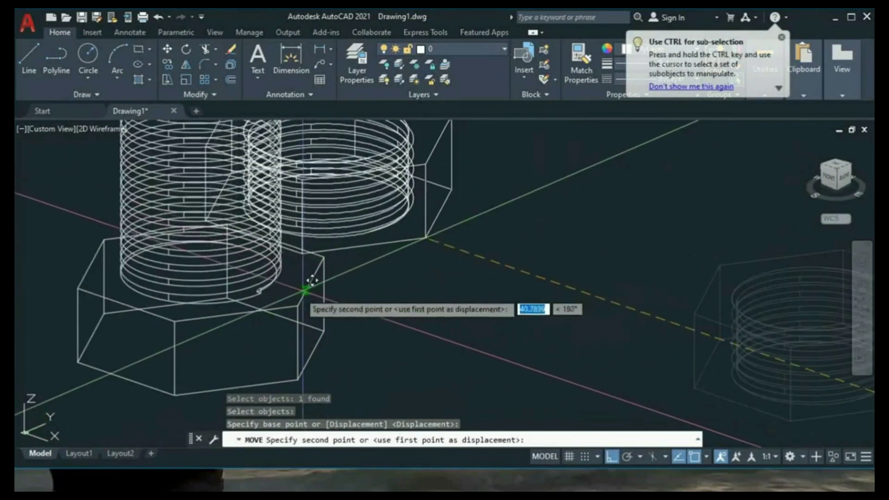
{"action": "left_click", "coordinate": [306, 291]}
{"action": "scroll", "coordinate": [443, 277], "scroll_direction": "down", "scroll_amount": 4}
{"action": "scroll", "coordinate": [443, 277], "scroll_direction": "down", "scroll_amount": 3}
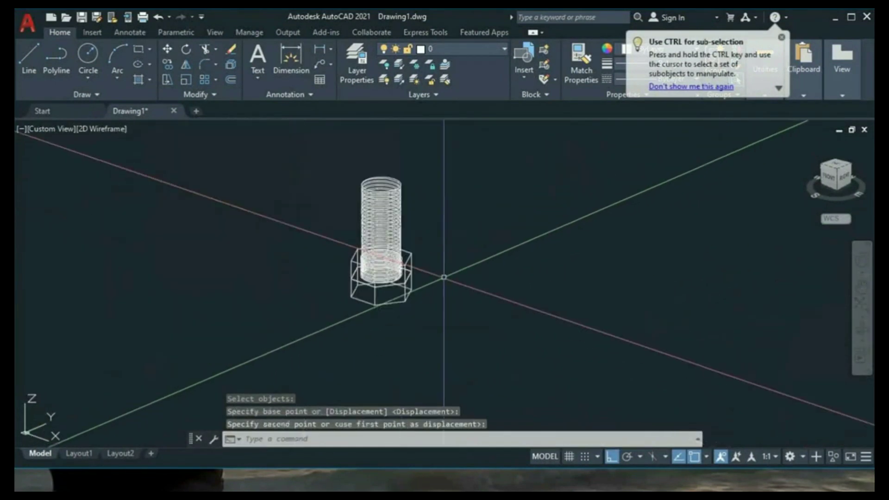
{"action": "key", "text": "Escape"}
{"action": "scroll", "coordinate": [444, 277], "scroll_direction": "up", "scroll_amount": 2}
{"action": "mouse_move", "coordinate": [398, 222]}
{"action": "middle_mouse_down", "text": "shift"}
{"action": "mouse_move", "coordinate": [407, 224]}
{"action": "mouse_move", "coordinate": [398, 217]}
{"action": "middle_mouse_up", "text": "shift"}
{"action": "scroll", "coordinate": [375, 173], "scroll_direction": "up", "scroll_amount": 4}
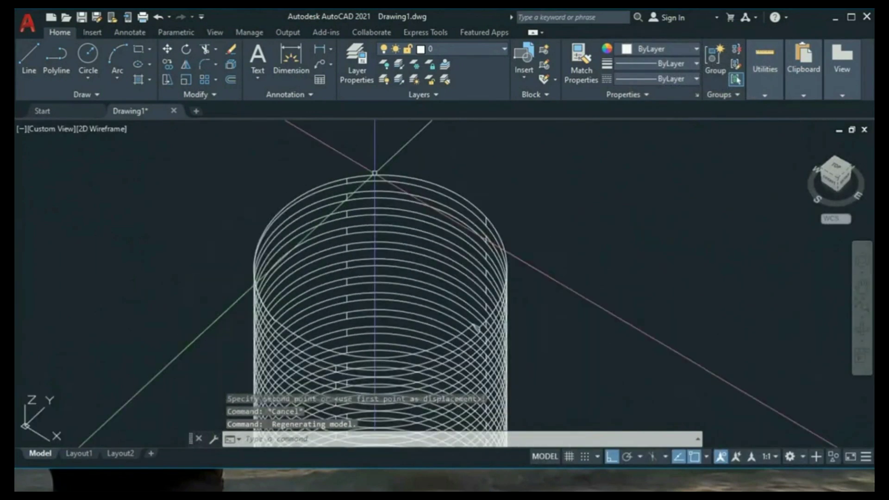
Step: Fillet the top edge of the threaded bolt shank with radius 1
{"action": "key", "text": "Return"}
{"action": "scroll", "coordinate": [407, 172], "scroll_direction": "up", "scroll_amount": 2}
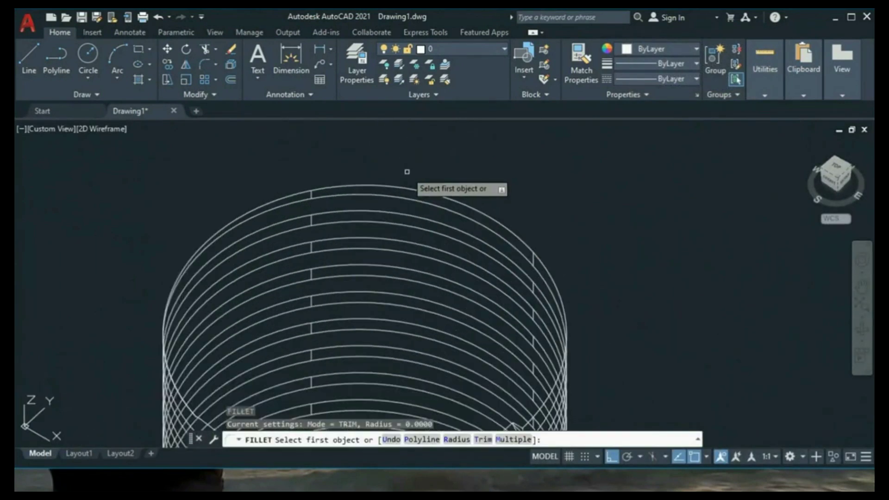
{"action": "type", "text": "r"}
{"action": "key", "text": "Return"}
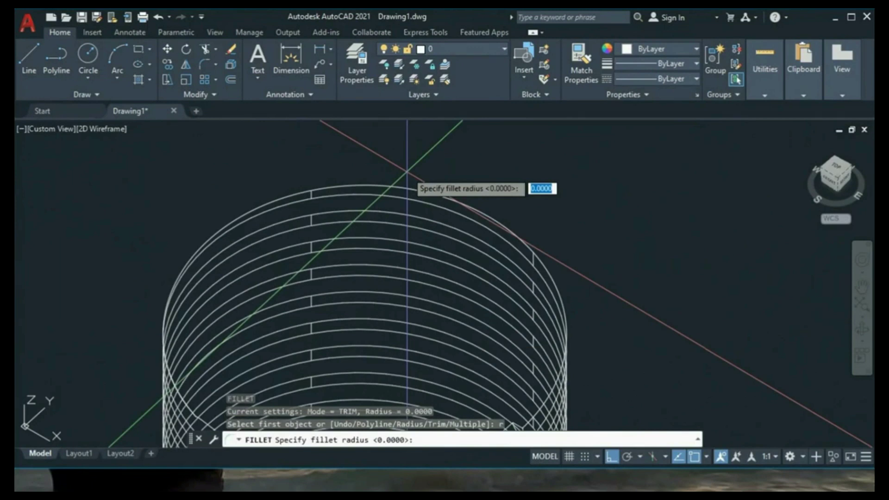
{"action": "type", "text": "1"}
{"action": "key", "text": "Return"}
{"action": "left_click", "coordinate": [410, 186]}
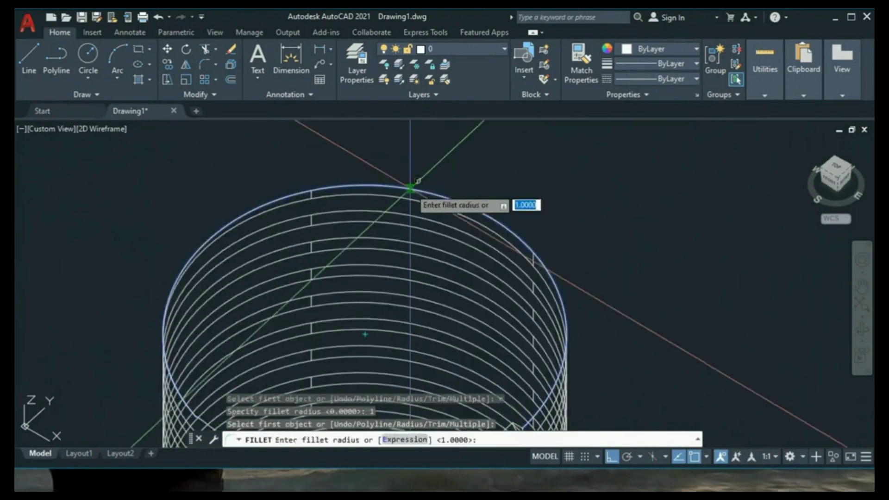
{"action": "key", "text": "Return"}
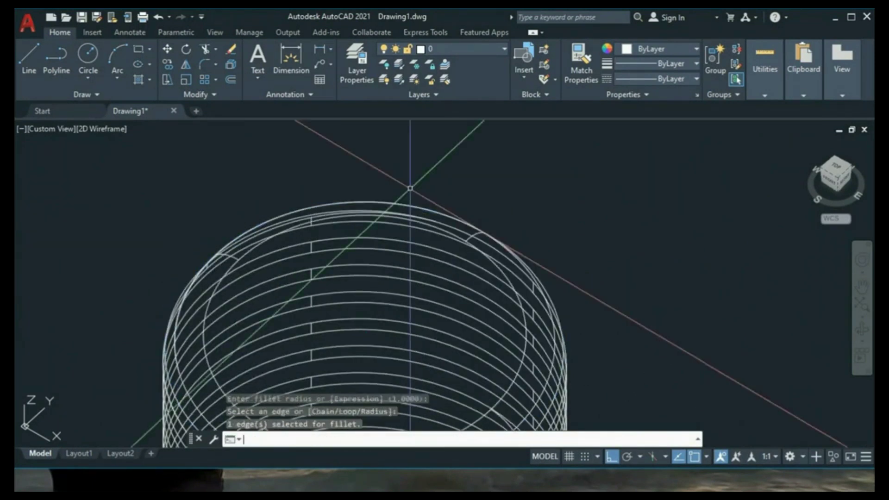
{"action": "scroll", "coordinate": [416, 187], "scroll_direction": "down", "scroll_amount": 3}
{"action": "scroll", "coordinate": [436, 185], "scroll_direction": "down", "scroll_amount": 2}
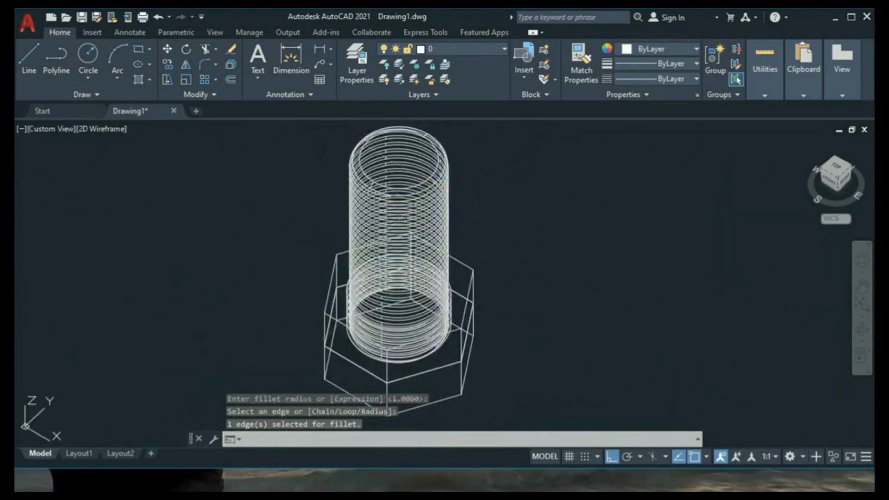
{"action": "middle_click_drag", "start_coordinate": [462, 185], "coordinate": [293, 204], "text": "shift"}
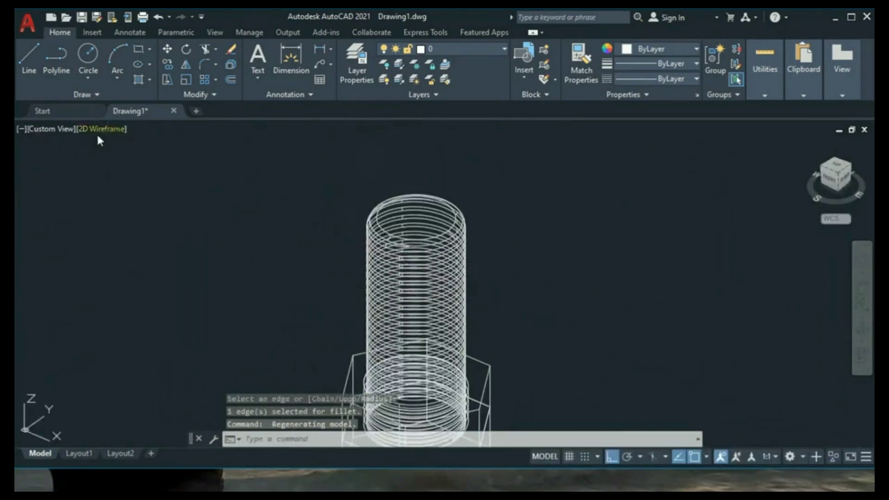
Step: Shade the bolt in the Conceptual visual style and orbit to view it from below
{"action": "left_click", "coordinate": [101, 129]}
{"action": "left_click", "coordinate": [135, 173]}
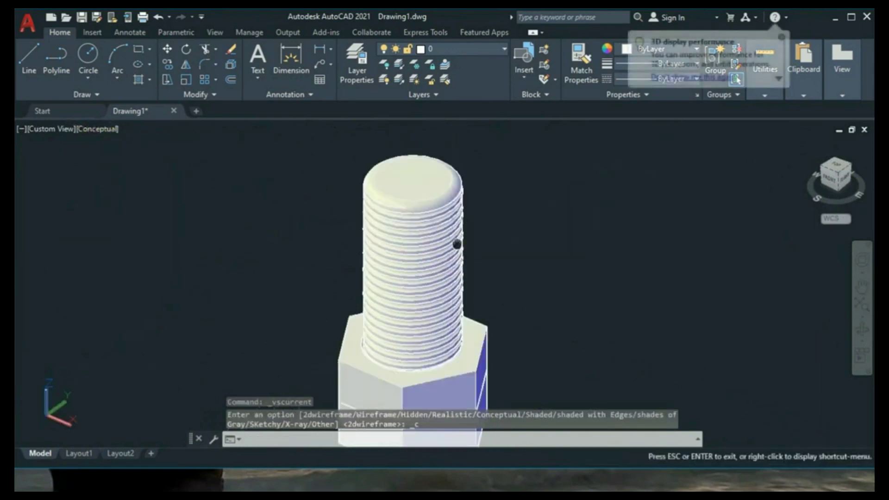
{"action": "mouse_move", "coordinate": [456, 244]}
{"action": "middle_mouse_down", "text": "shift"}
{"action": "mouse_move", "coordinate": [416, 196]}
{"action": "mouse_move", "coordinate": [346, 270]}
{"action": "mouse_move", "coordinate": [439, 296]}
{"action": "middle_mouse_up", "text": "shift"}
{"action": "scroll", "coordinate": [452, 303], "scroll_direction": "up", "scroll_amount": 2}
{"action": "scroll", "coordinate": [453, 303], "scroll_direction": "up", "scroll_amount": 2}
{"action": "scroll", "coordinate": [452, 303], "scroll_direction": "up", "scroll_amount": 2}
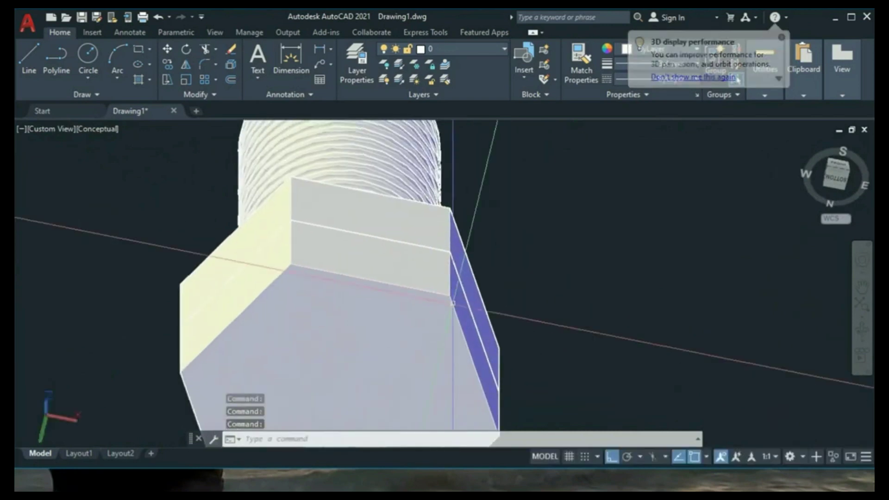
Step: Fillet the bottom edges of the hex head with a 0.4 radius
{"action": "type", "text": "f"}
{"action": "key", "text": "Return"}
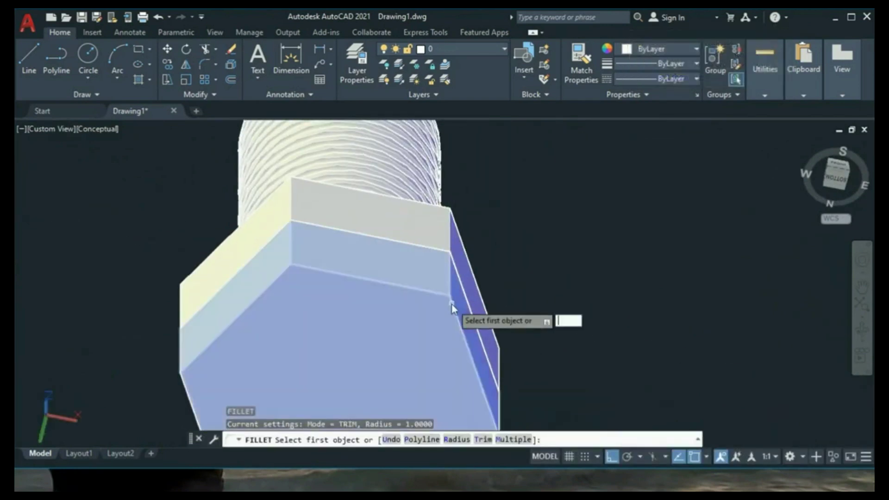
{"action": "type", "text": "r"}
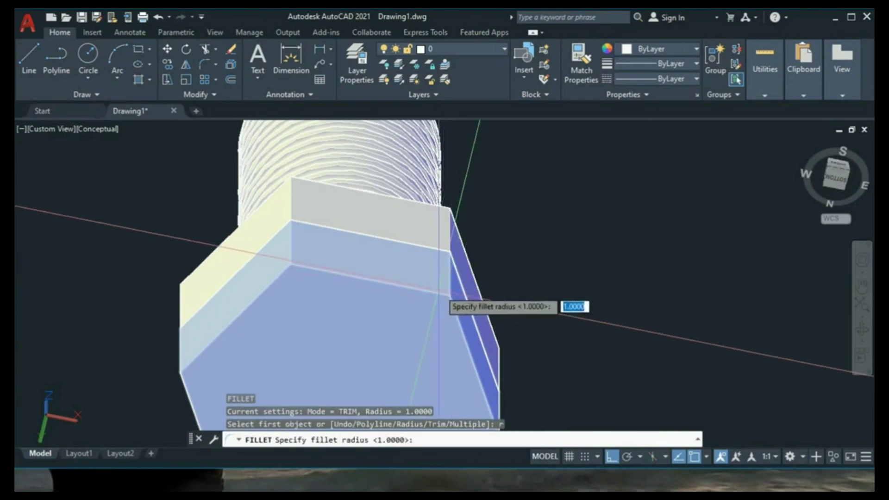
{"action": "type", "text": ".4"}
{"action": "key", "text": "Return"}
{"action": "left_click", "coordinate": [423, 290]}
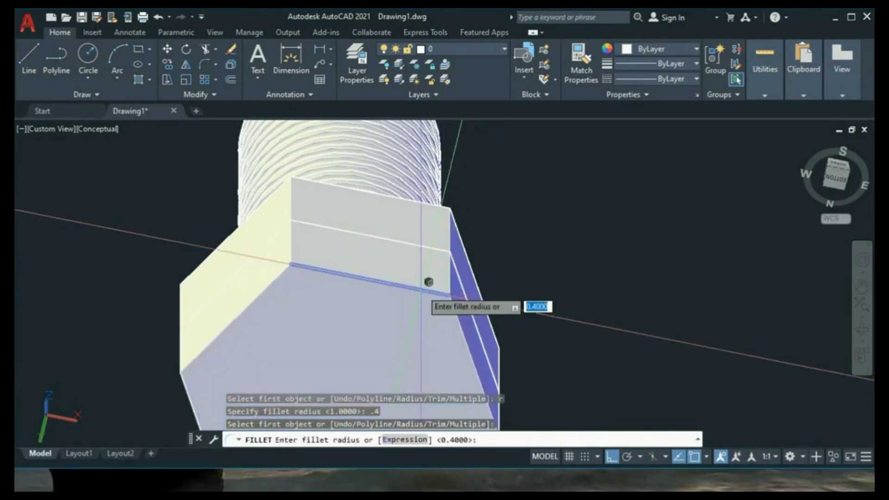
{"action": "key", "text": "Return"}
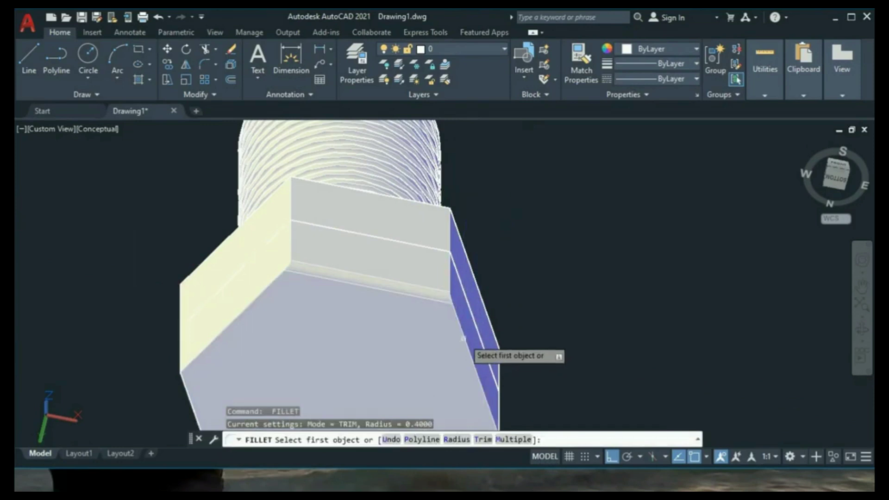
{"action": "left_click", "coordinate": [463, 339]}
{"action": "key", "text": "Return"}
{"action": "key", "text": "Return"}
Step: Orbit to reach the front face and fillet its hex-head edge at 0.4 radius
{"action": "scroll", "coordinate": [437, 281], "scroll_direction": "up", "scroll_amount": 3}
{"action": "scroll", "coordinate": [465, 245], "scroll_direction": "up", "scroll_amount": 2}
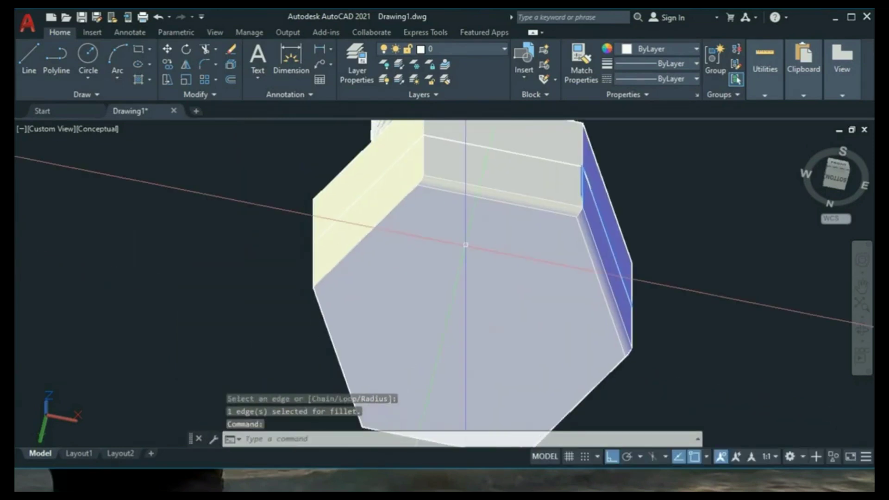
{"action": "type", "text": "f"}
{"action": "key", "text": "Return"}
{"action": "left_click", "coordinate": [382, 211]}
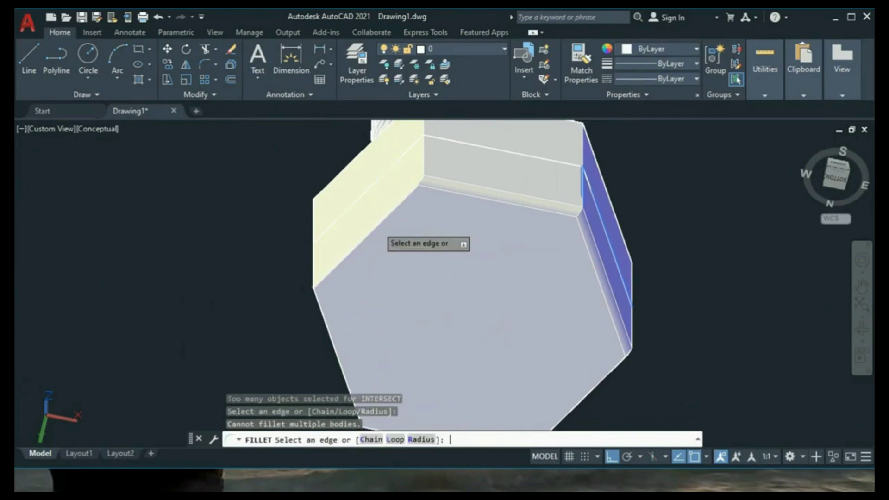
{"action": "key", "text": "Return"}
{"action": "key", "text": "Return"}
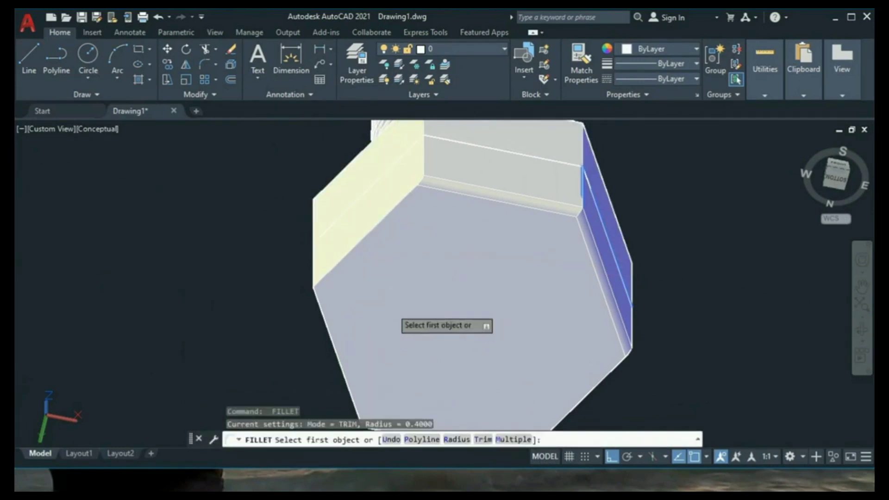
{"action": "middle_click_drag", "start_coordinate": [389, 309], "coordinate": [534, 332], "text": "shift"}
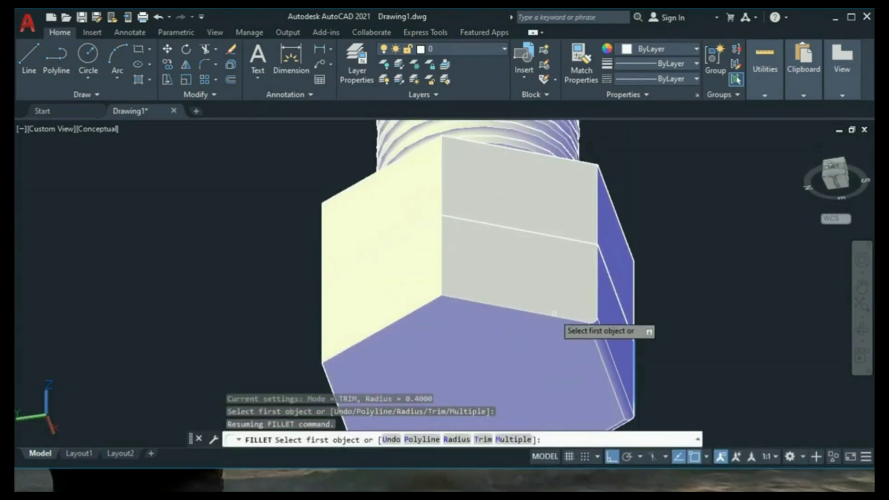
{"action": "left_click", "coordinate": [551, 315]}
{"action": "key", "text": "Return"}
{"action": "key", "text": "Return"}
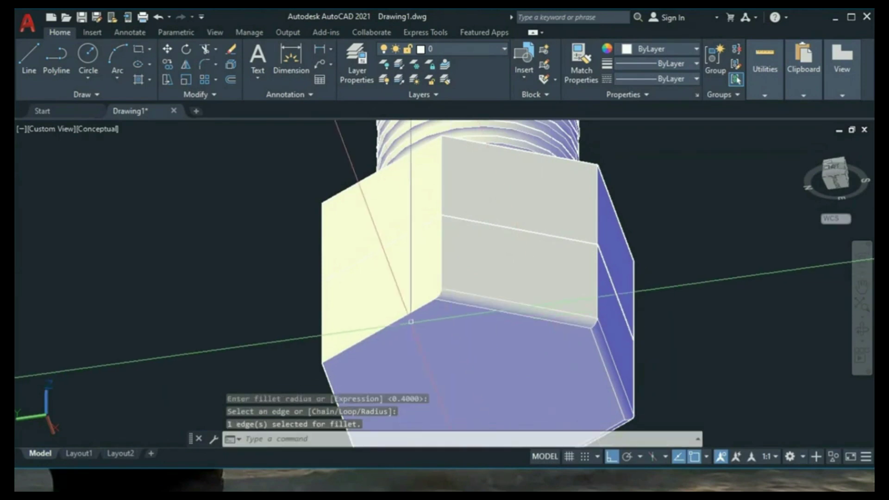
Step: Round two more hex-head edges at 0.4 radius, orbiting to view the whole bolt
{"action": "key", "text": "Return"}
{"action": "left_click", "coordinate": [405, 311]}
{"action": "key", "text": "Return"}
{"action": "key", "text": "Return"}
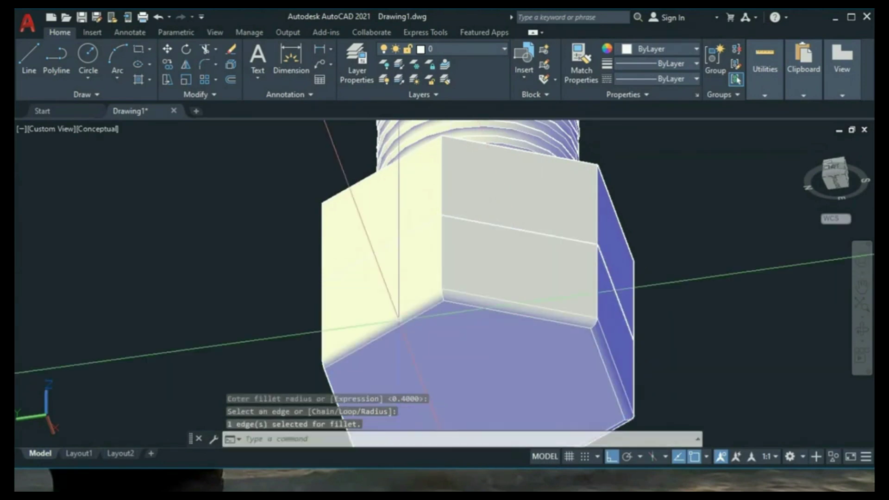
{"action": "middle_click_drag", "start_coordinate": [465, 303], "coordinate": [533, 327], "text": "shift"}
{"action": "key", "text": "Return"}
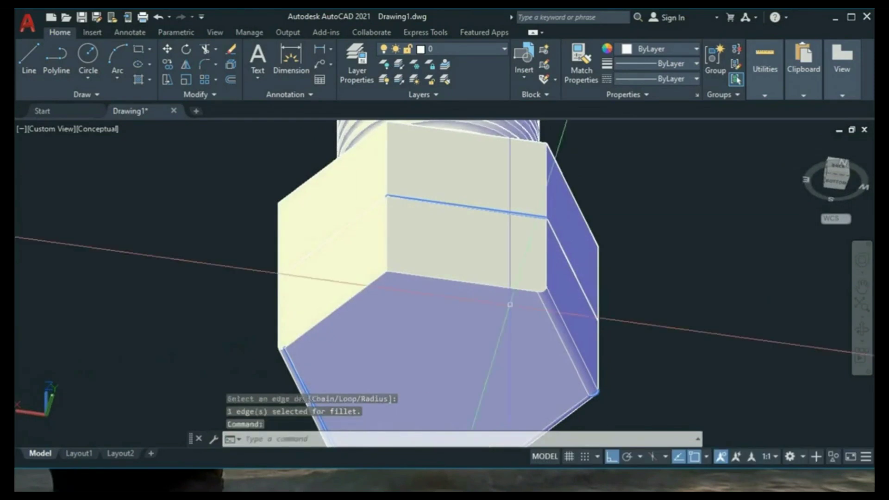
{"action": "key", "text": "Return"}
{"action": "left_click", "coordinate": [509, 288]}
{"action": "key", "text": "Return"}
{"action": "key", "text": "Return"}
{"action": "scroll", "coordinate": [518, 301], "scroll_direction": "down", "scroll_amount": 5}
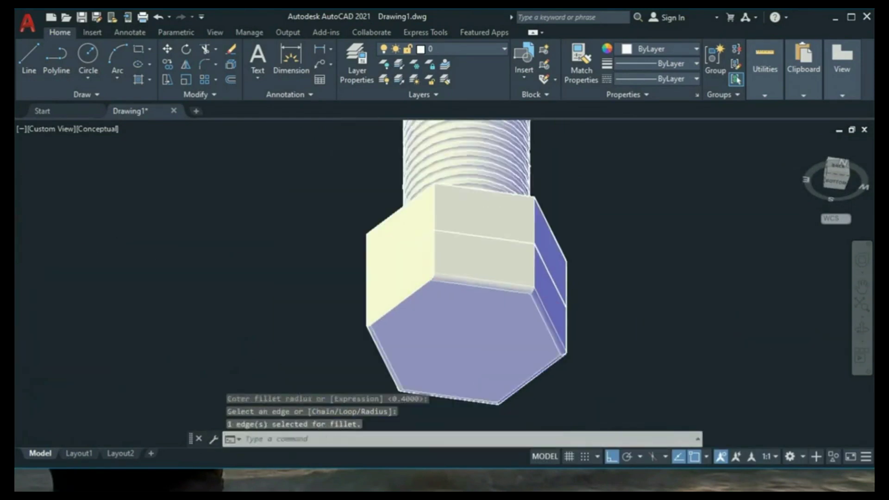
{"action": "middle_click_drag", "start_coordinate": [518, 301], "coordinate": [573, 341], "text": "shift"}
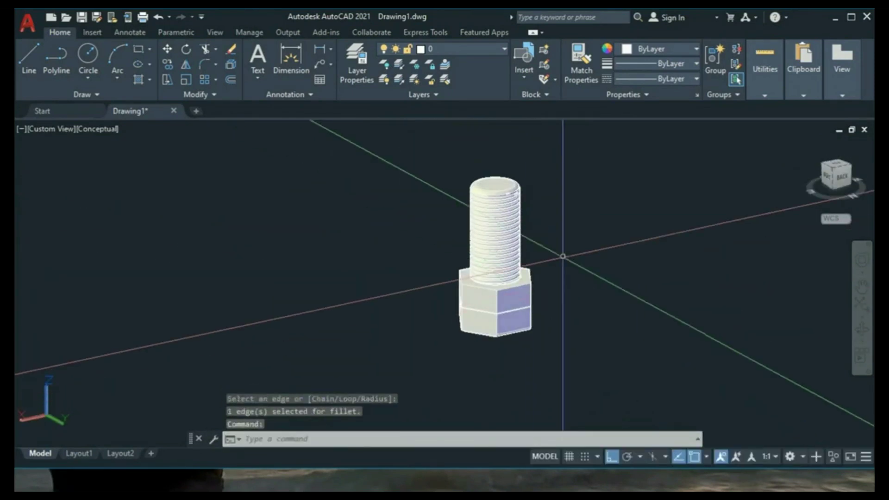
{"action": "scroll", "coordinate": [602, 236], "scroll_direction": "up", "scroll_amount": 2}
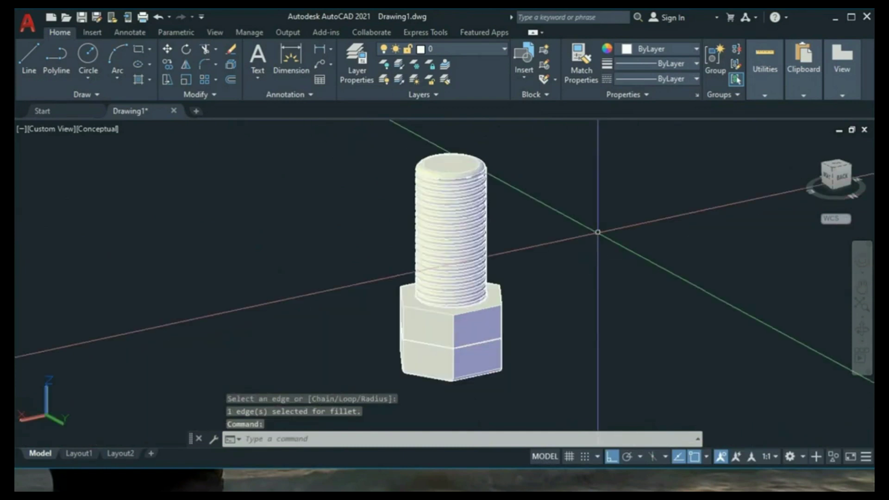
Step: Begin moving the hex nut, then cancel the move
{"action": "type", "text": "m"}
{"action": "key", "text": "Return"}
{"action": "left_click", "coordinate": [496, 303]}
{"action": "key", "text": "Return"}
{"action": "left_click", "coordinate": [567, 323]}
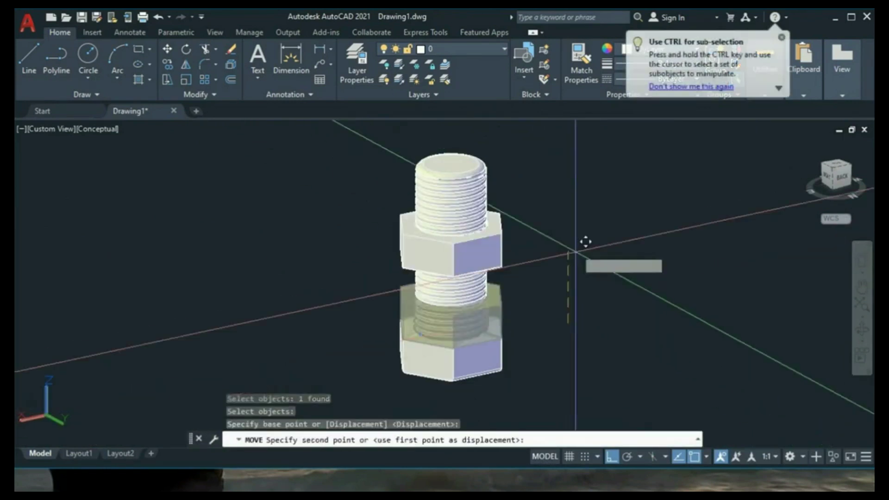
{"action": "key", "text": "Escape"}
Step: Orbit around the bolt and nut to inspect them from several angles
{"action": "scroll", "coordinate": [536, 298], "scroll_direction": "up", "scroll_amount": 2}
{"action": "scroll", "coordinate": [490, 329], "scroll_direction": "up", "scroll_amount": 2}
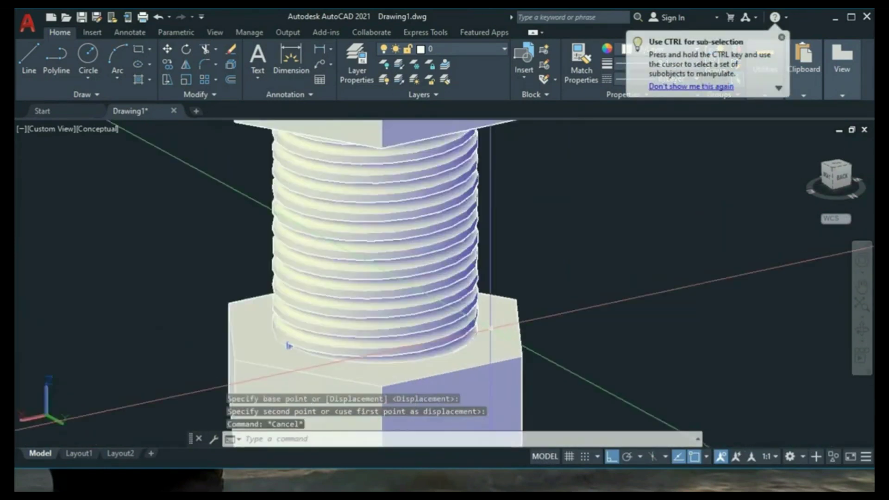
{"action": "scroll", "coordinate": [489, 328], "scroll_direction": "down", "scroll_amount": 3}
{"action": "scroll", "coordinate": [563, 302], "scroll_direction": "down", "scroll_amount": 3}
{"action": "middle_click_drag", "start_coordinate": [564, 302], "coordinate": [546, 335], "text": "shift"}
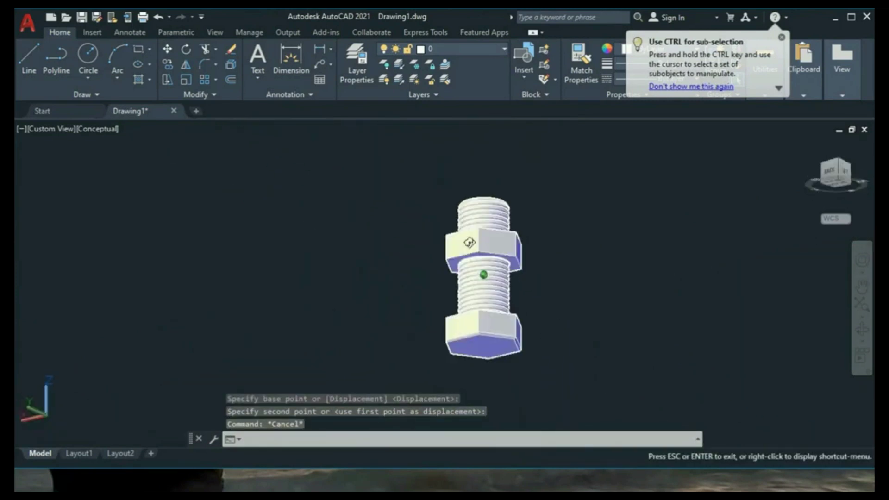
{"action": "mouse_move", "coordinate": [469, 242]}
{"action": "middle_mouse_down", "text": "shift"}
{"action": "mouse_move", "coordinate": [488, 193]}
{"action": "mouse_move", "coordinate": [361, 279]}
{"action": "mouse_move", "coordinate": [596, 297]}
{"action": "middle_mouse_up", "text": "shift"}
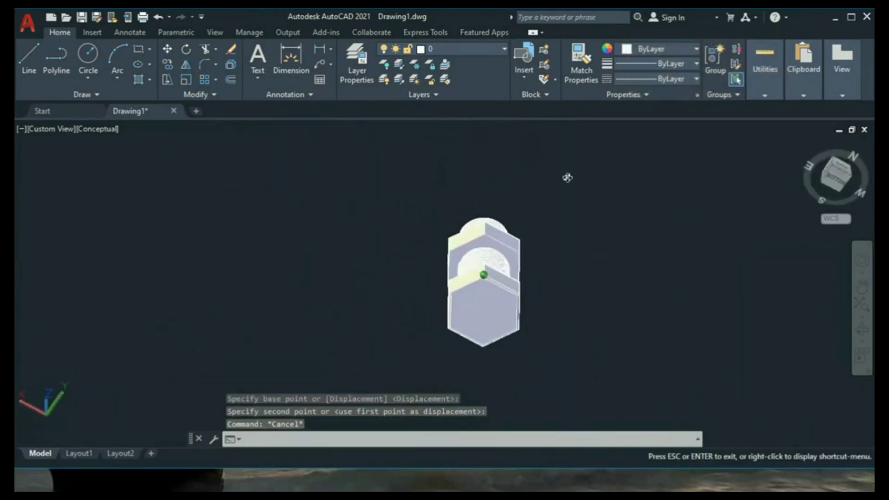
{"action": "middle_click_drag", "start_coordinate": [567, 177], "coordinate": [435, 295], "text": "shift"}
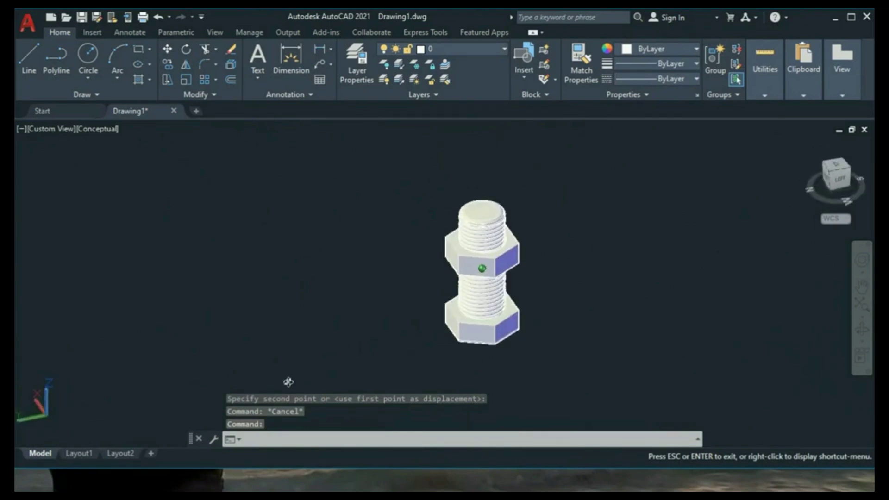
{"action": "middle_click_drag", "start_coordinate": [216, 350], "coordinate": [443, 288], "text": "shift"}
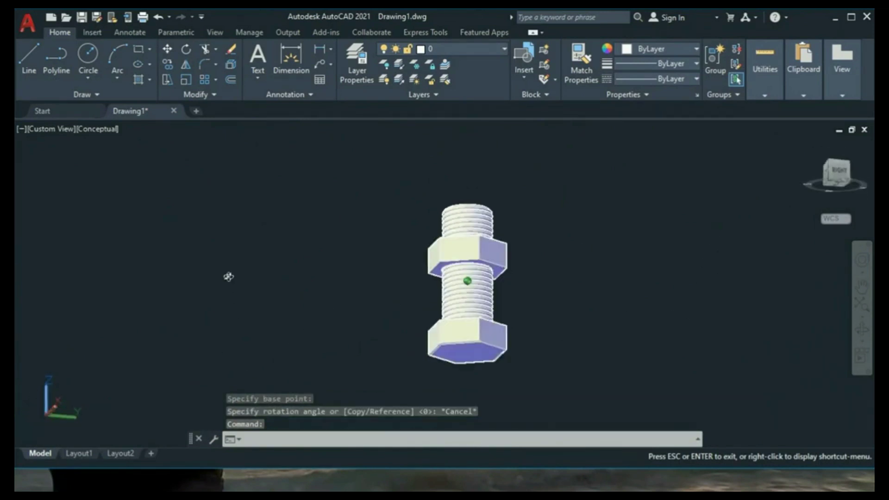
{"action": "key", "text": "Escape"}
Step: Move the upper nut straight up so it sits above the bolt's threaded end
{"action": "type", "text": "m"}
{"action": "key", "text": "Return"}
{"action": "left_click", "coordinate": [508, 255]}
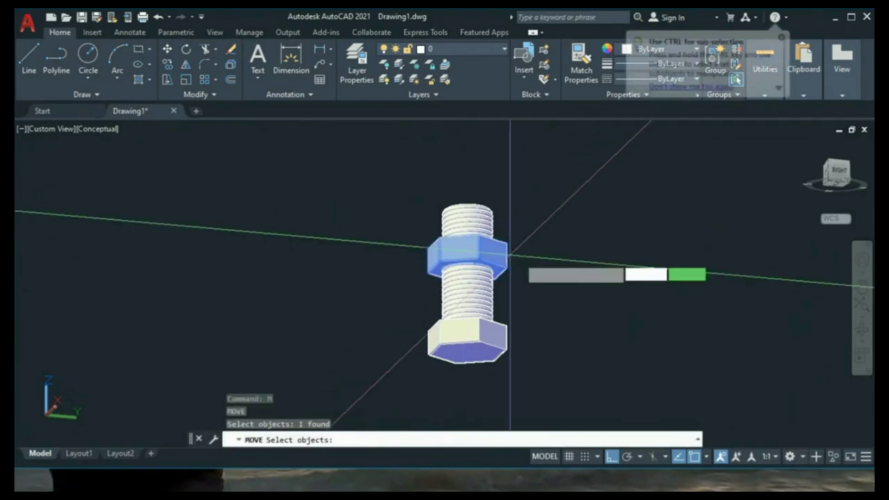
{"action": "key", "text": "Return"}
{"action": "left_click", "coordinate": [561, 297]}
{"action": "left_click", "coordinate": [556, 199]}
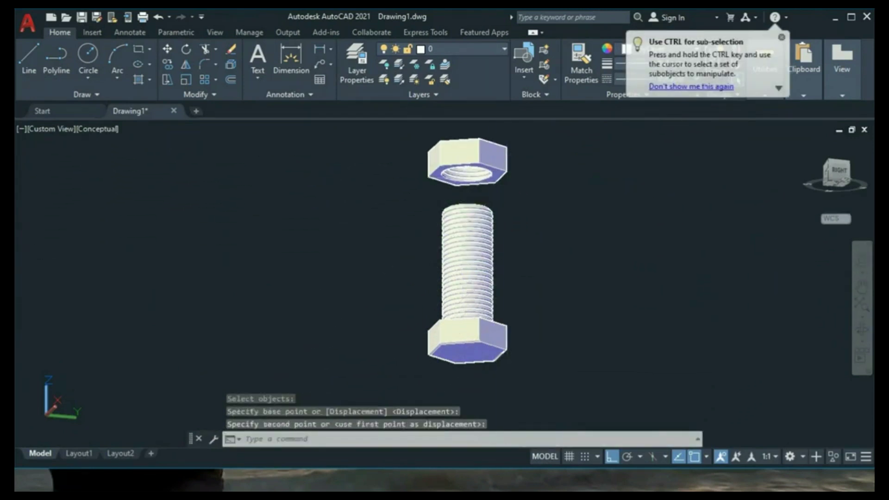
{"action": "mouse_move", "coordinate": [556, 199]}
{"action": "middle_mouse_down", "text": "shift"}
{"action": "mouse_move", "coordinate": [522, 341]}
{"action": "mouse_move", "coordinate": [562, 264]}
{"action": "mouse_move", "coordinate": [557, 236]}
{"action": "middle_mouse_up", "text": "shift"}
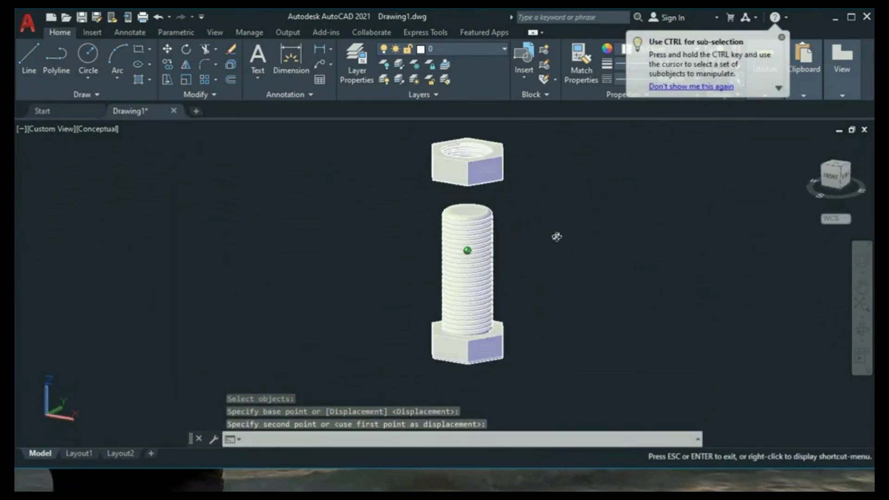
{"action": "key", "text": "Escape"}
{"action": "scroll", "coordinate": [557, 236], "scroll_direction": "up", "scroll_amount": 3}
{"action": "scroll", "coordinate": [324, 300], "scroll_direction": "down", "scroll_amount": 6}
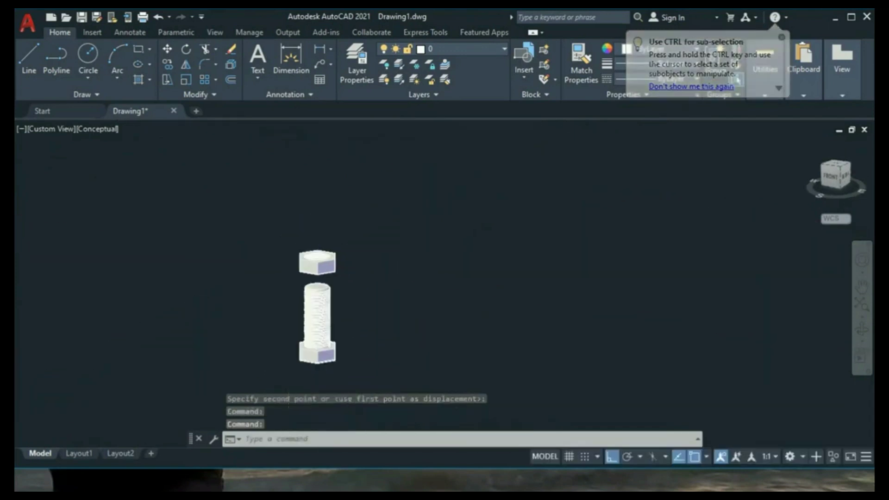
{"action": "left_click", "coordinate": [90, 129]}
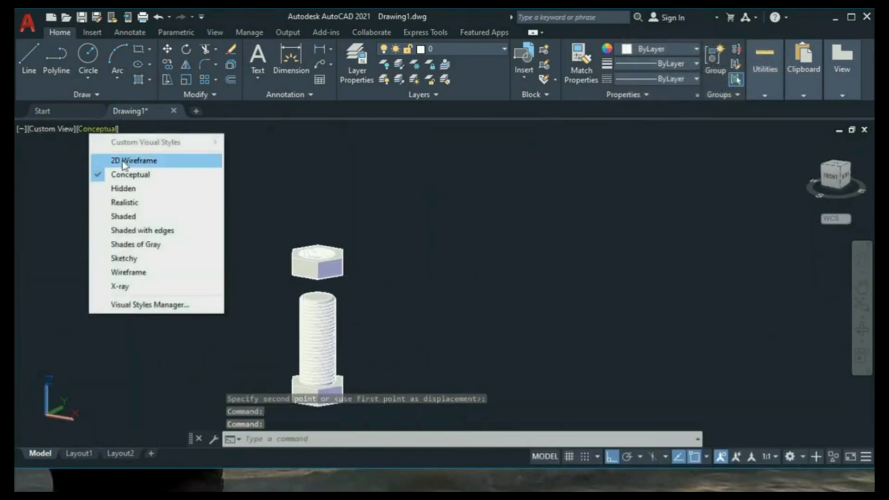
Step: Switch to Realistic shading, orbit around the bolt and nut, and start saving the drawing
{"action": "left_click", "coordinate": [121, 202]}
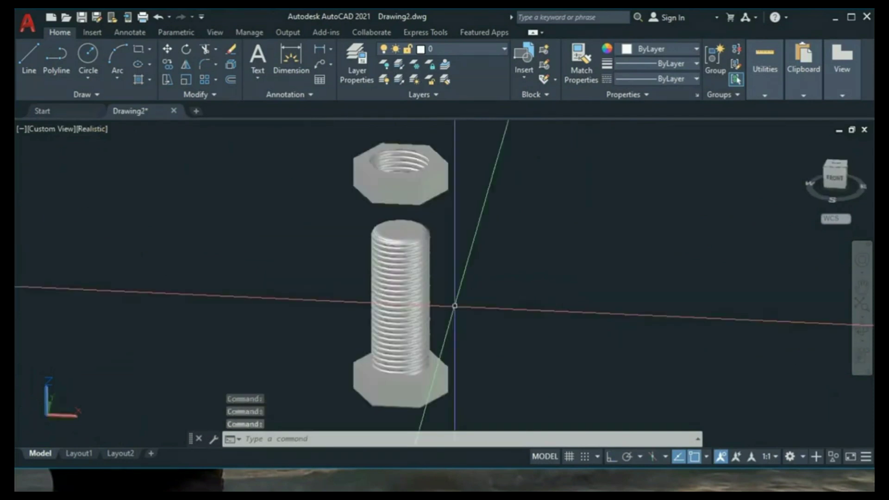
{"action": "middle_click_drag", "start_coordinate": [444, 324], "coordinate": [547, 319], "text": "shift"}
{"action": "mouse_move", "coordinate": [547, 318]}
{"action": "left_mouse_down"}
{"action": "mouse_move", "coordinate": [541, 403]}
{"action": "mouse_move", "coordinate": [532, 376]}
{"action": "mouse_move", "coordinate": [536, 269]}
{"action": "mouse_move", "coordinate": [486, 210]}
{"action": "mouse_move", "coordinate": [296, 175]}
{"action": "mouse_move", "coordinate": [345, 307]}
{"action": "mouse_move", "coordinate": [403, 283]}
{"action": "mouse_move", "coordinate": [359, 321]}
{"action": "mouse_move", "coordinate": [353, 361]}
{"action": "left_mouse_up"}
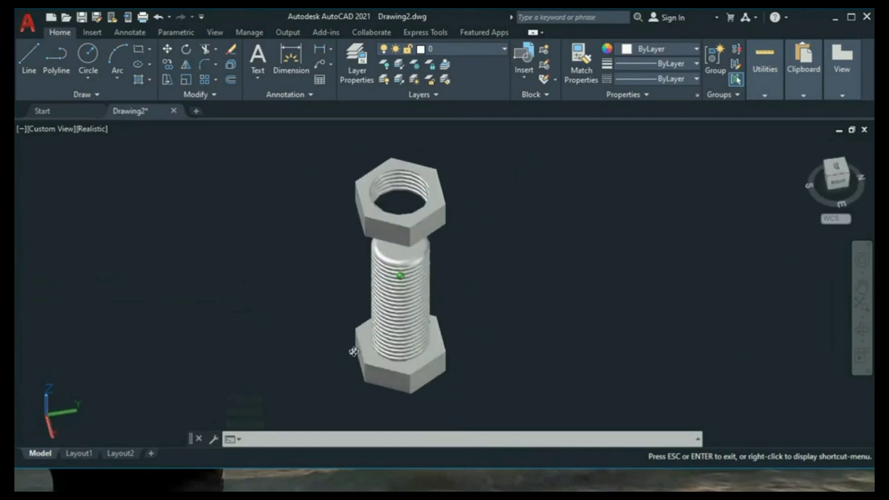
{"action": "key", "text": "Escape"}
{"action": "mouse_move", "coordinate": [436, 226]}
{"action": "middle_mouse_down", "text": "shift"}
{"action": "mouse_move", "coordinate": [464, 321]}
{"action": "mouse_move", "coordinate": [461, 206]}
{"action": "mouse_move", "coordinate": [440, 312]}
{"action": "middle_mouse_up", "text": "shift"}
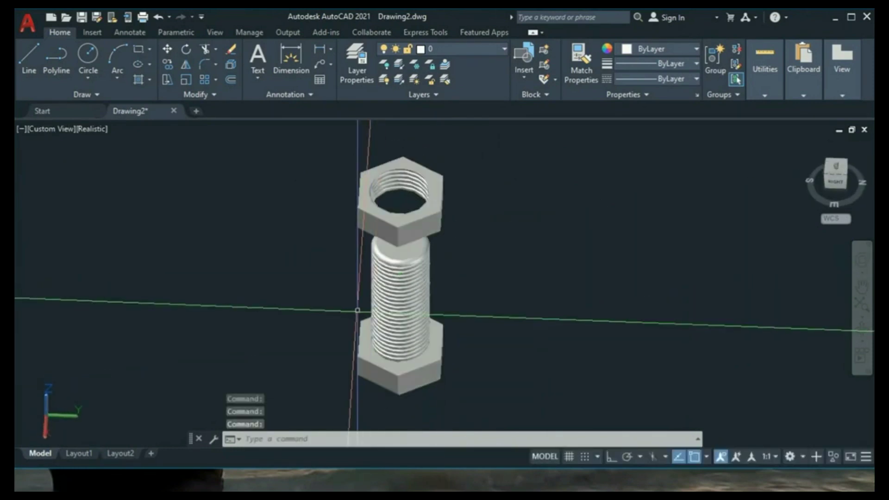
{"action": "key", "text": "ctrl+s"}
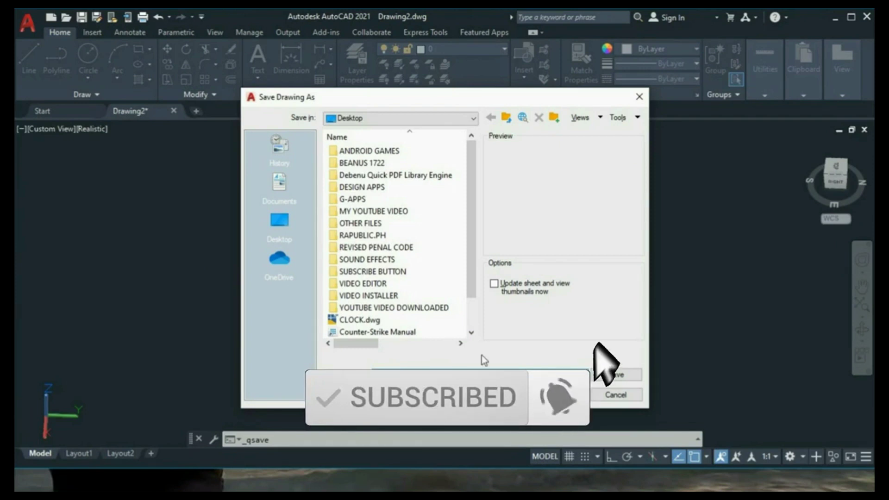
Step: Save the drawing as '3D SCREW' on the Desktop
{"action": "left_click", "coordinate": [614, 377]}
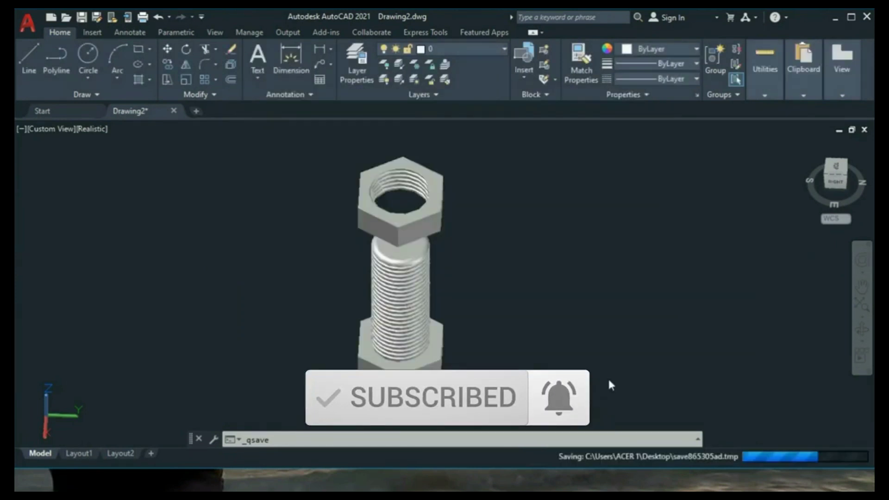